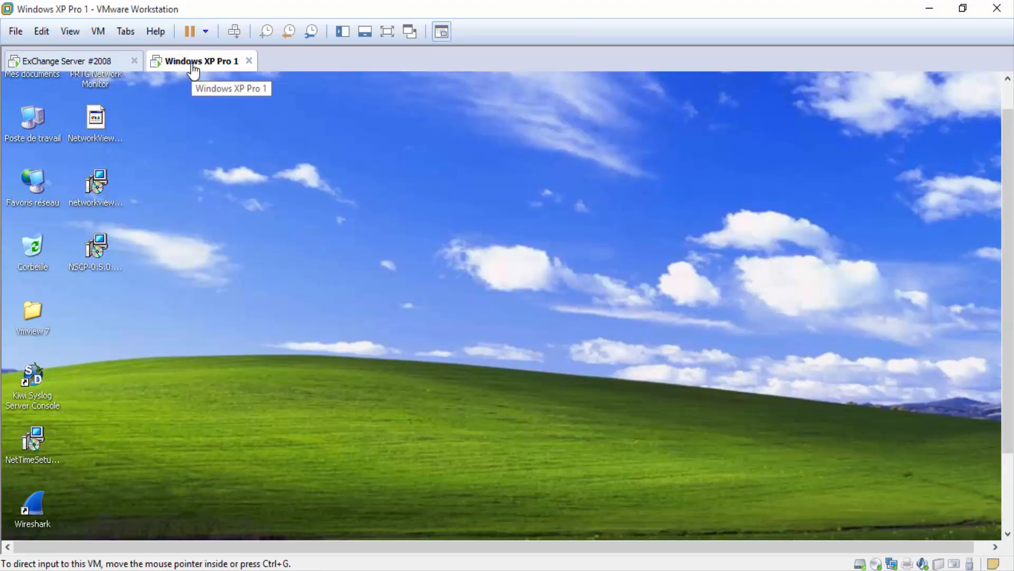
Step: Switch to the ExChange Server #2008 virtual machine and display it in full screen
{"action": "left_click", "coordinate": [70, 65]}
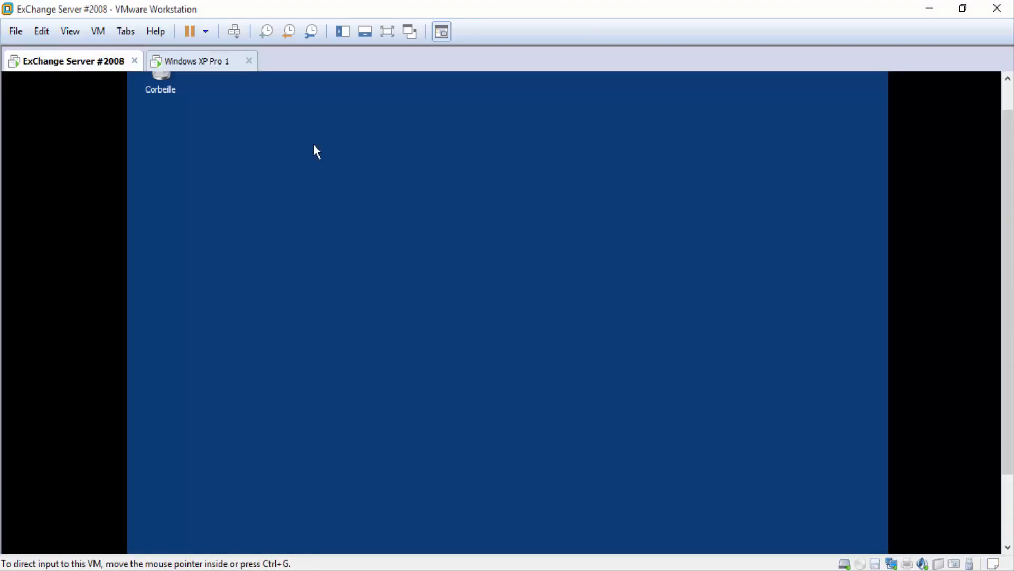
{"action": "mouse_move", "coordinate": [1005, 240]}
{"action": "left_mouse_down"}
{"action": "mouse_move", "coordinate": [1004, 211]}
{"action": "mouse_move", "coordinate": [995, 311]}
{"action": "mouse_move", "coordinate": [1008, 250]}
{"action": "mouse_move", "coordinate": [1009, 330]}
{"action": "mouse_move", "coordinate": [1009, 239]}
{"action": "left_mouse_up"}
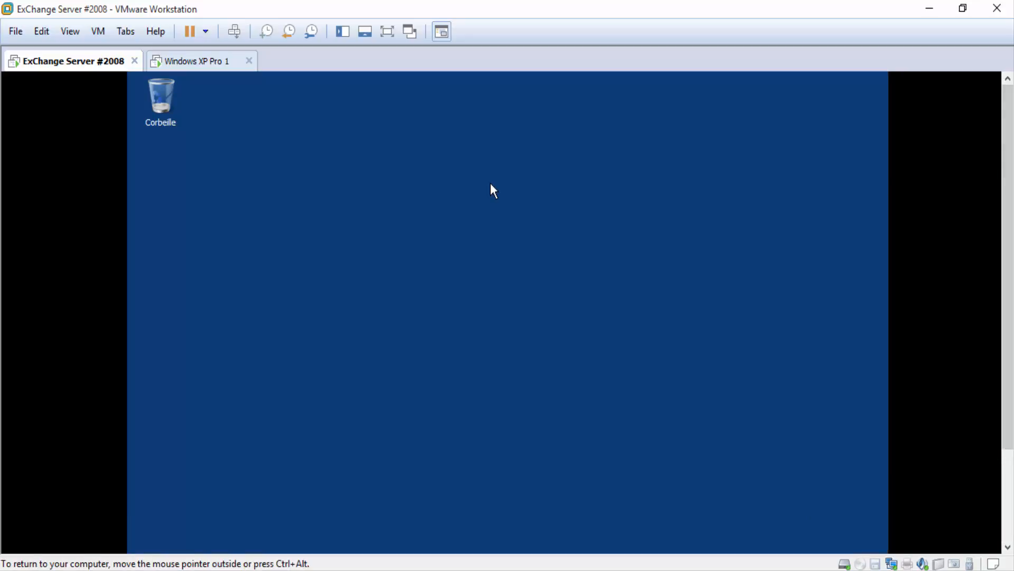
{"action": "left_click_drag", "start_coordinate": [1008, 165], "coordinate": [1010, 285]}
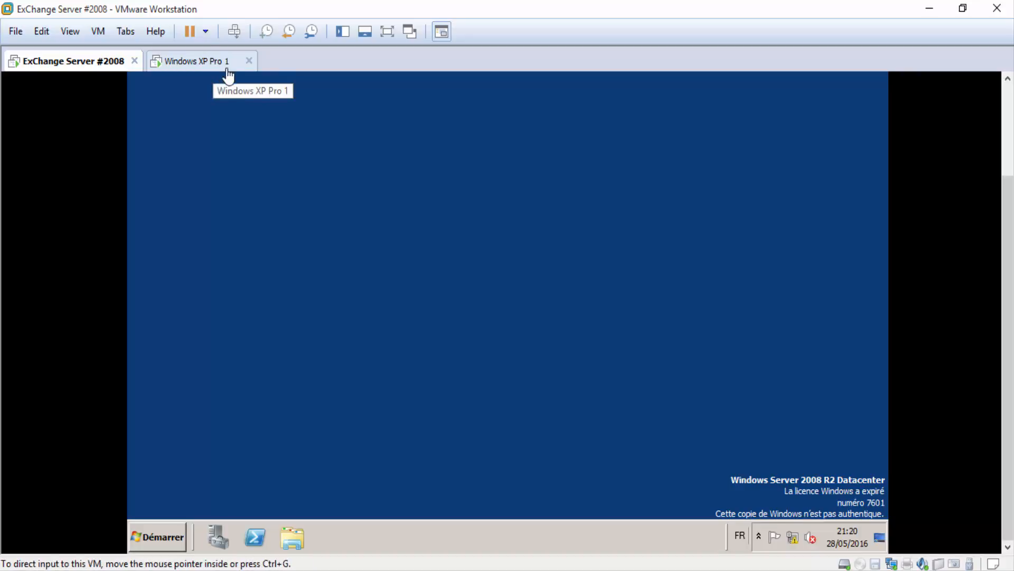
{"action": "left_click_drag", "start_coordinate": [1009, 272], "coordinate": [1009, 164]}
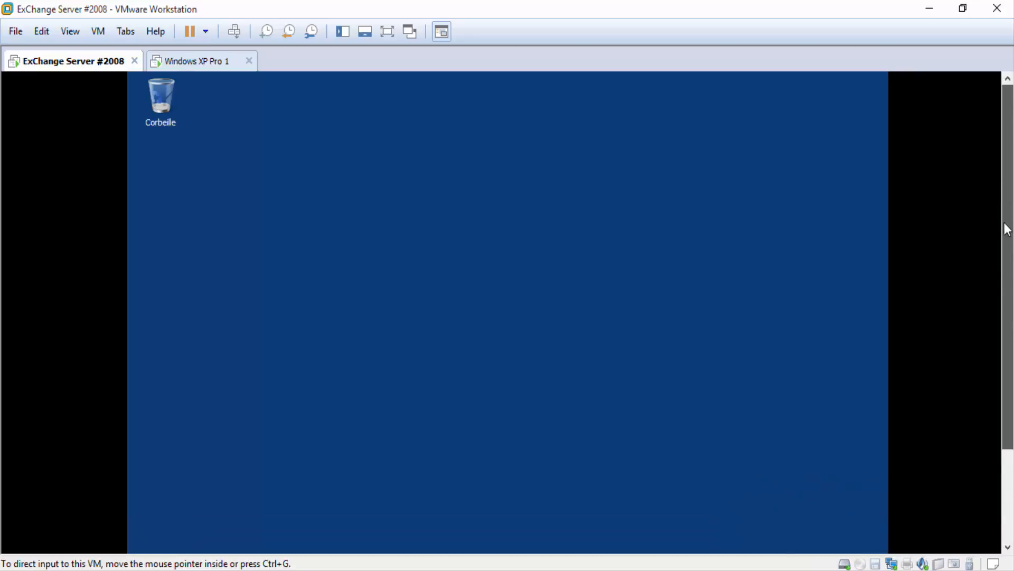
{"action": "left_click_drag", "start_coordinate": [1007, 229], "coordinate": [1005, 331]}
{"action": "left_click", "coordinate": [387, 31]}
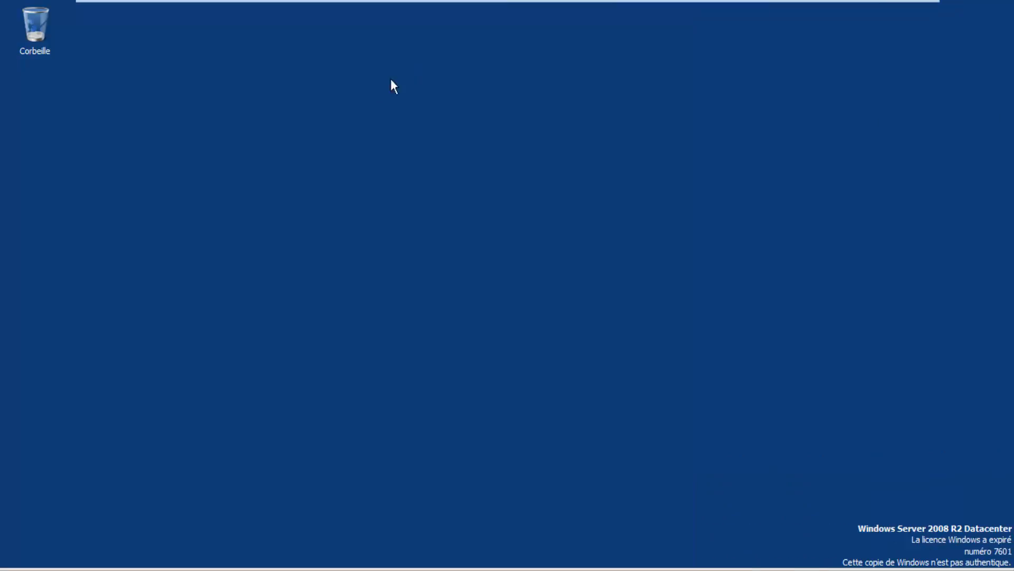
Step: Open a Command Prompt on the Windows Server 2008 R2 machine
{"action": "key", "text": "super+r"}
{"action": "type", "text": "cmd"}
{"action": "key", "text": "Return"}
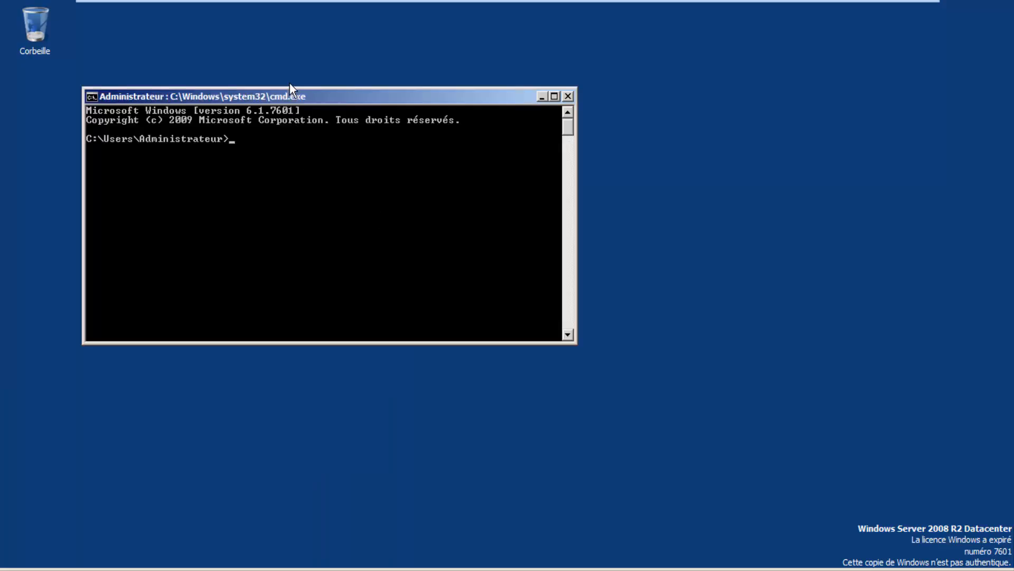
Step: Set the Command Prompt font size to 12 x 16 and run ipconfig to display the server's IP configuration
{"action": "right_click", "coordinate": [289, 82]}
{"action": "right_click", "coordinate": [230, 95]}
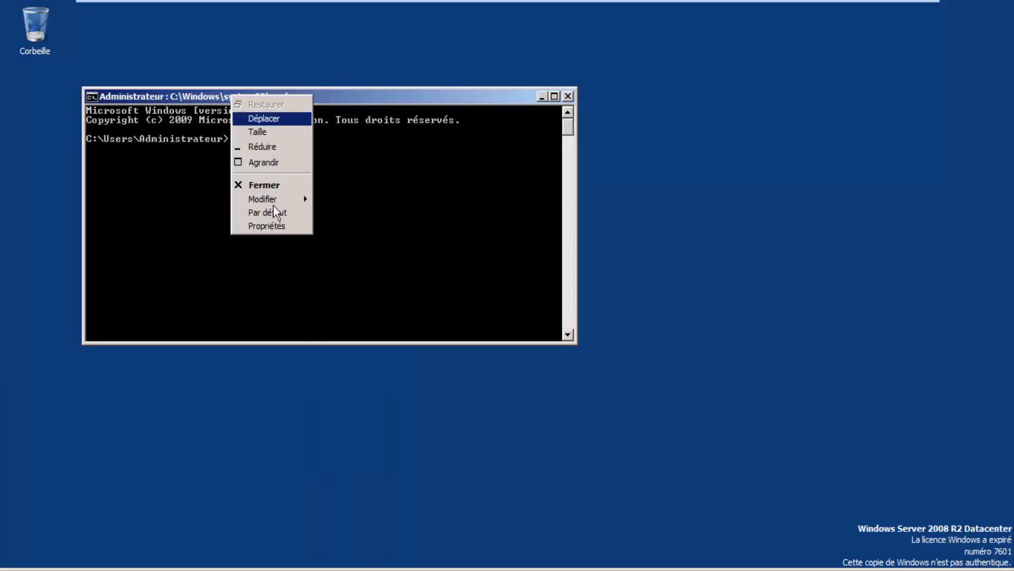
{"action": "left_click", "coordinate": [281, 226]}
{"action": "right_click", "coordinate": [232, 96]}
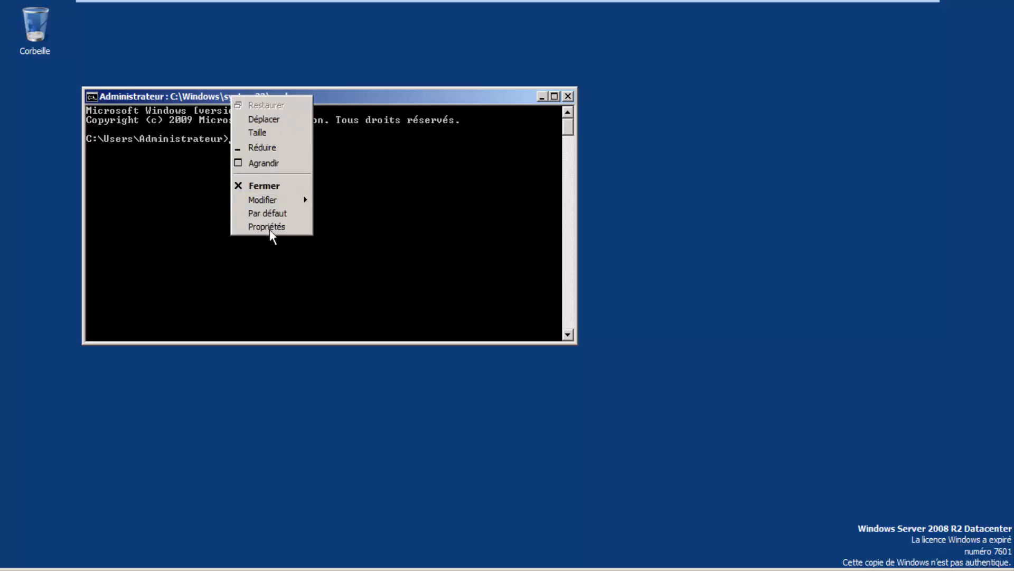
{"action": "left_click", "coordinate": [269, 226]}
{"action": "left_click", "coordinate": [170, 130]}
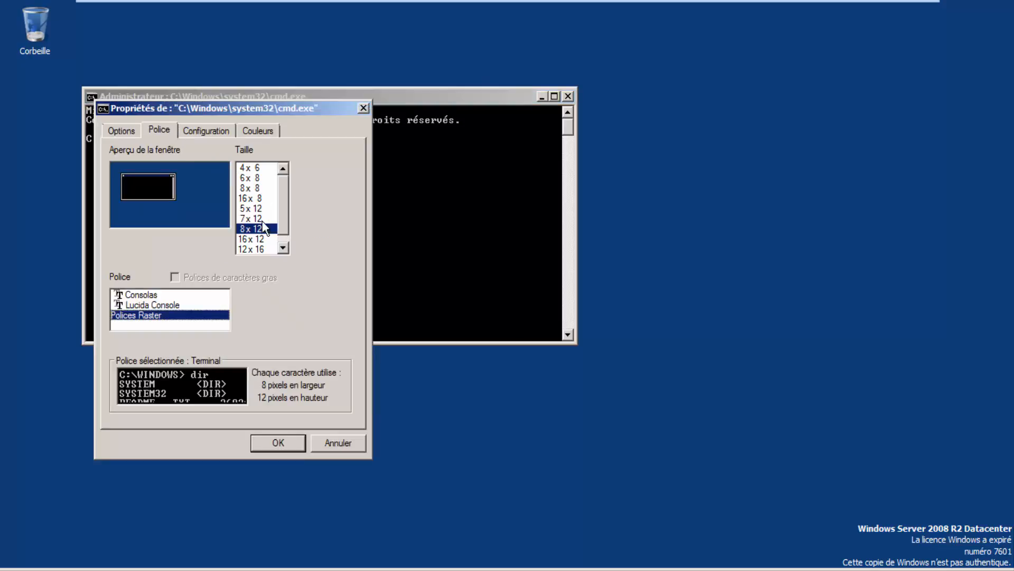
{"action": "left_click", "coordinate": [262, 240]}
{"action": "left_click", "coordinate": [263, 249]}
{"action": "left_click", "coordinate": [279, 443]}
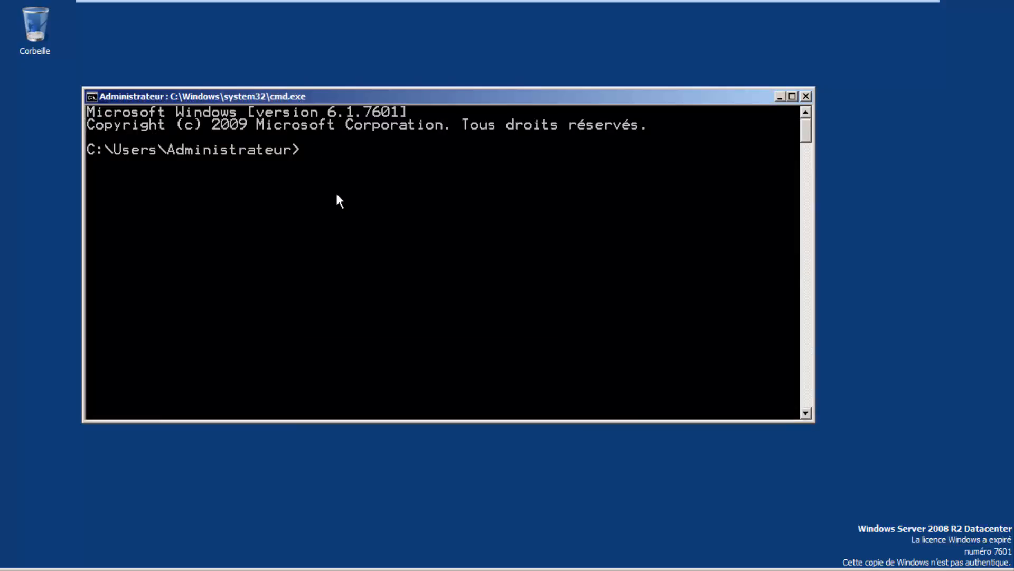
{"action": "type", "text": "ipconfig"}
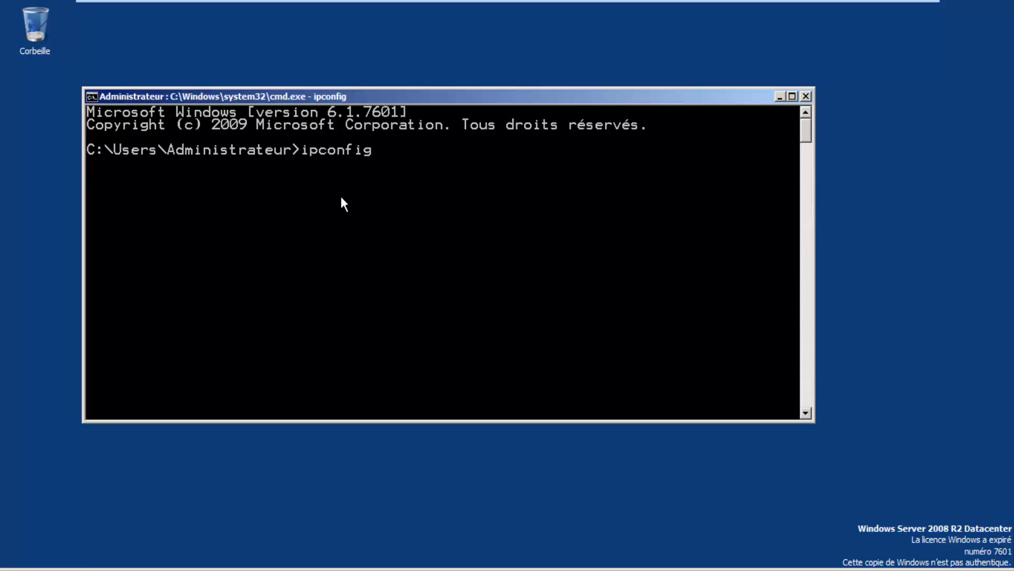
{"action": "key", "text": "Return"}
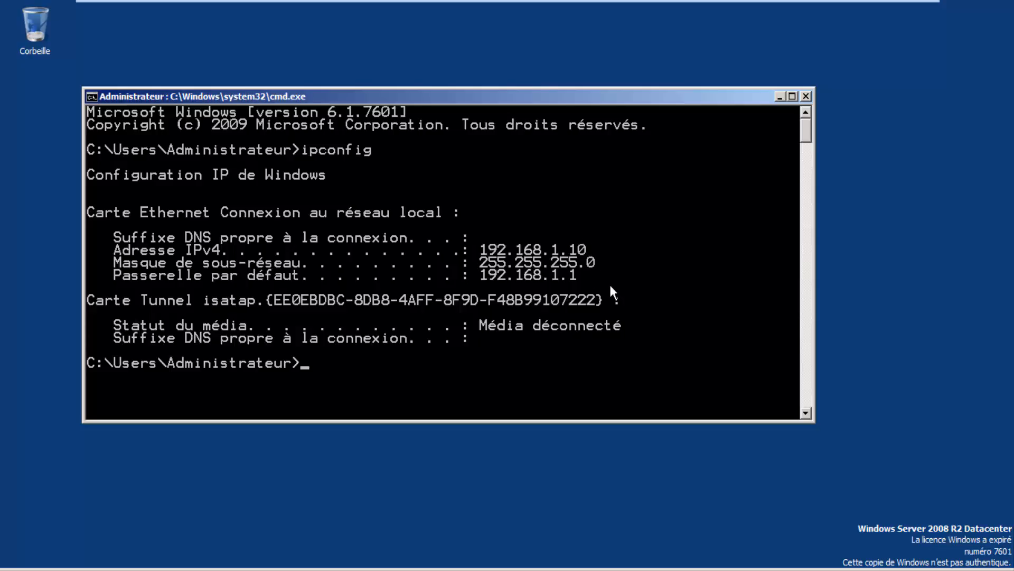
Step: On the Windows XP Pro 1 virtual machine, open a Command Prompt and check its network configuration with ipconfig and ipconfig /all
{"action": "mouse_move", "coordinate": [588, 5]}
{"action": "left_click", "coordinate": [750, 7]}
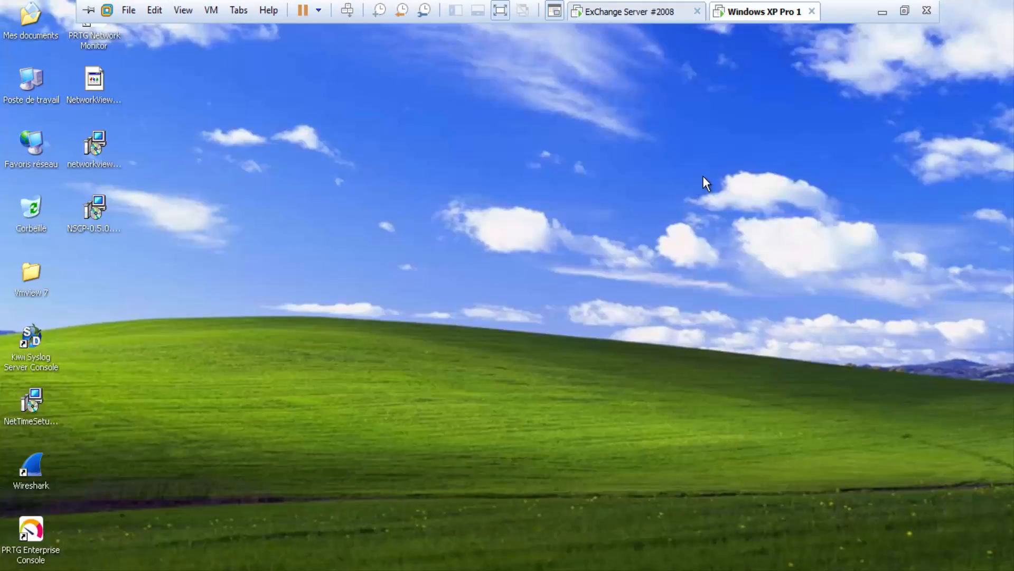
{"action": "key", "text": "super+r"}
{"action": "key", "text": "Return"}
{"action": "type", "text": "i"}
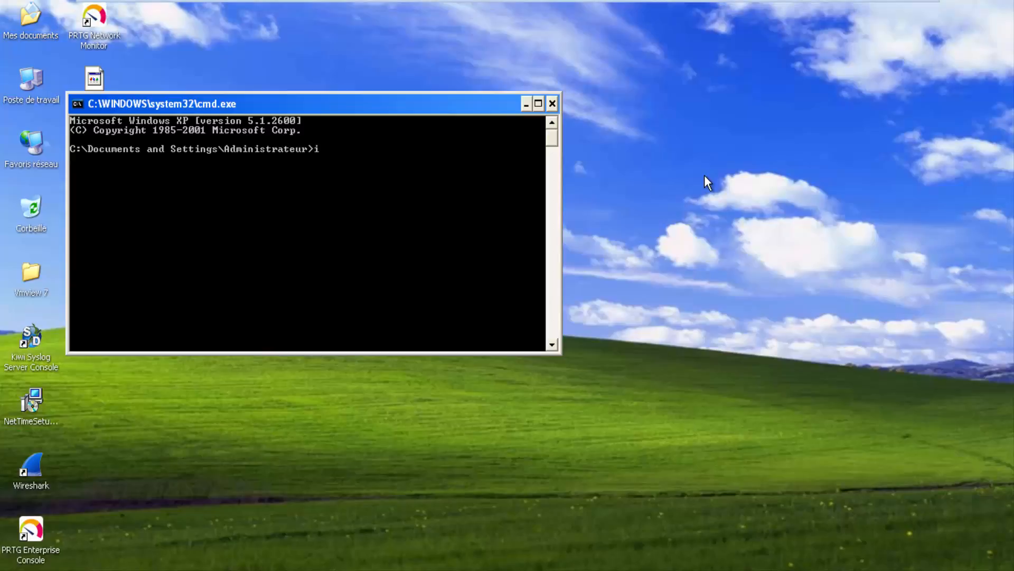
{"action": "type", "text": "pconfig"}
{"action": "key", "text": "Return"}
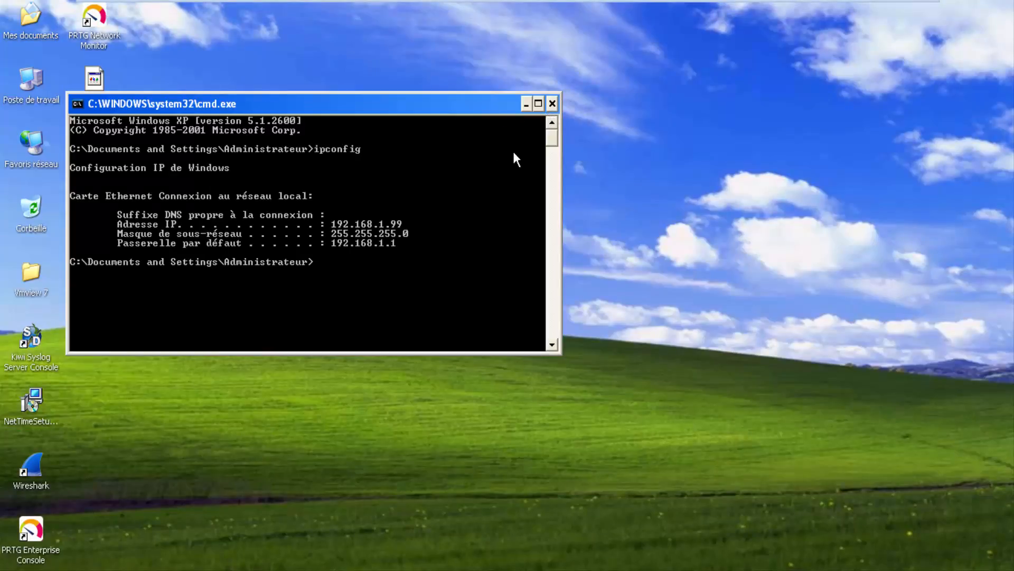
{"action": "type", "text": "ipconfig /all"}
{"action": "key", "text": "Return"}
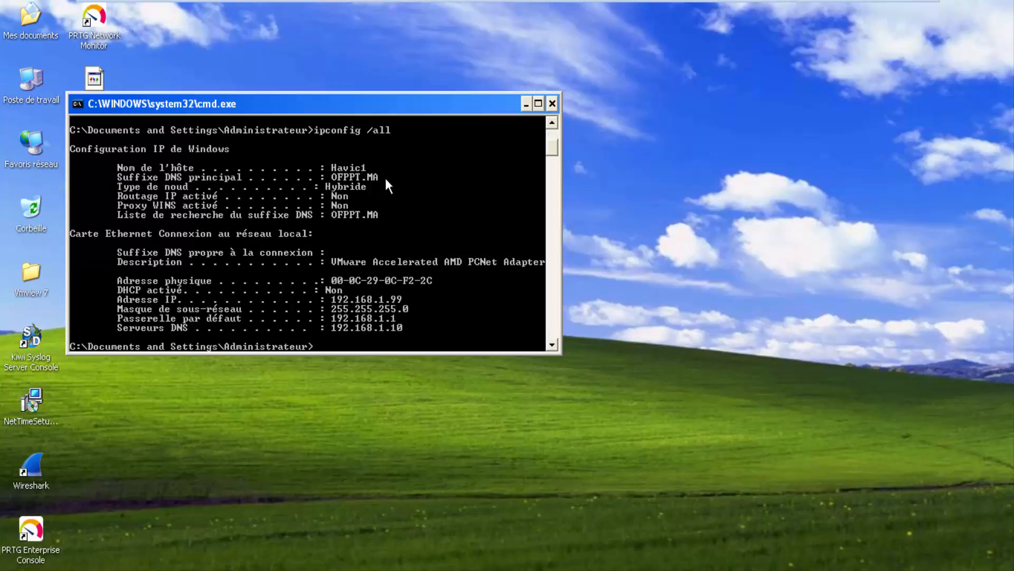
Step: Return to the ExChange Server #2008 machine and close its Command Prompt
{"action": "left_click", "coordinate": [626, 12]}
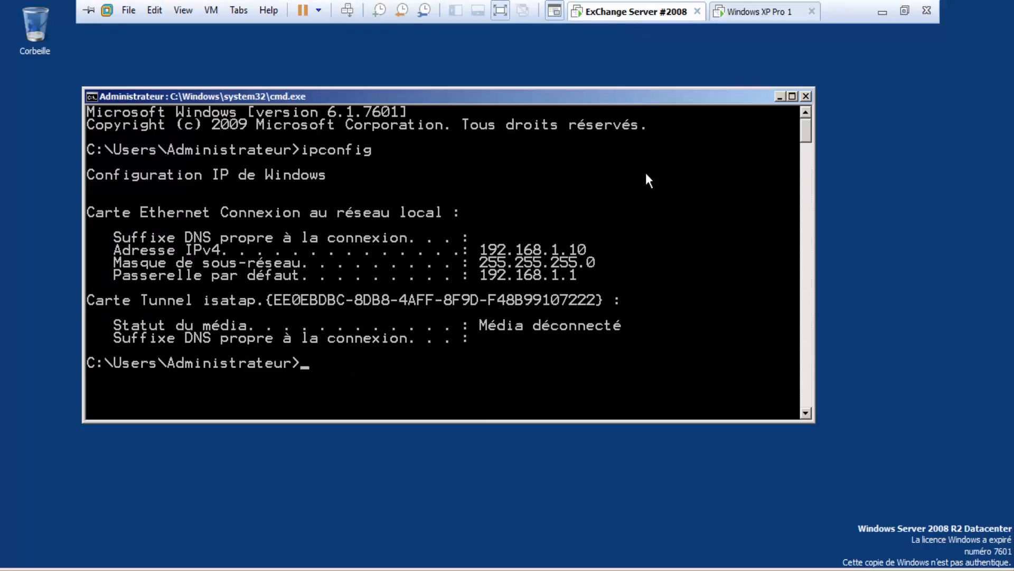
{"action": "left_click", "coordinate": [805, 96]}
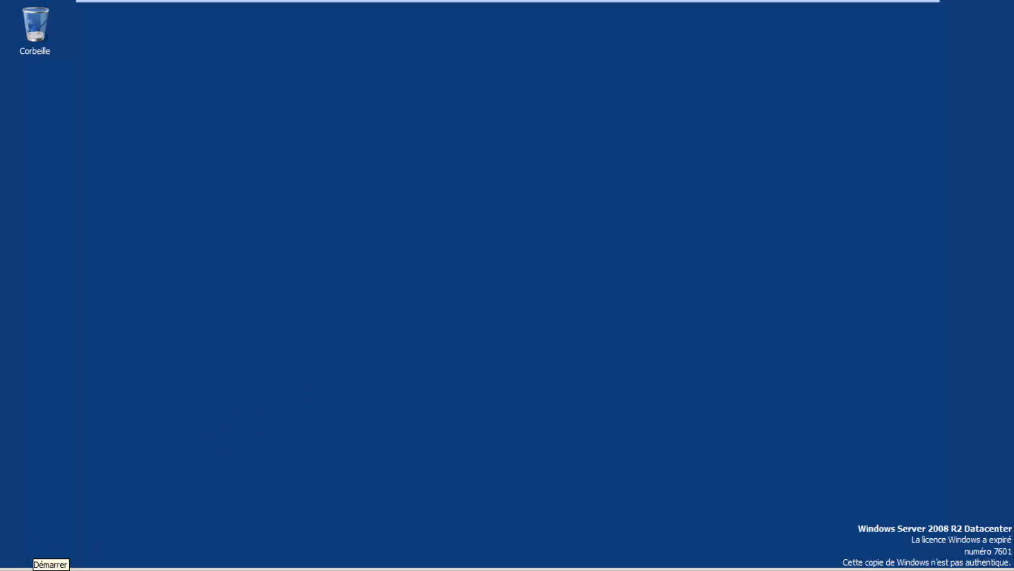
{"action": "left_click", "coordinate": [33, 569]}
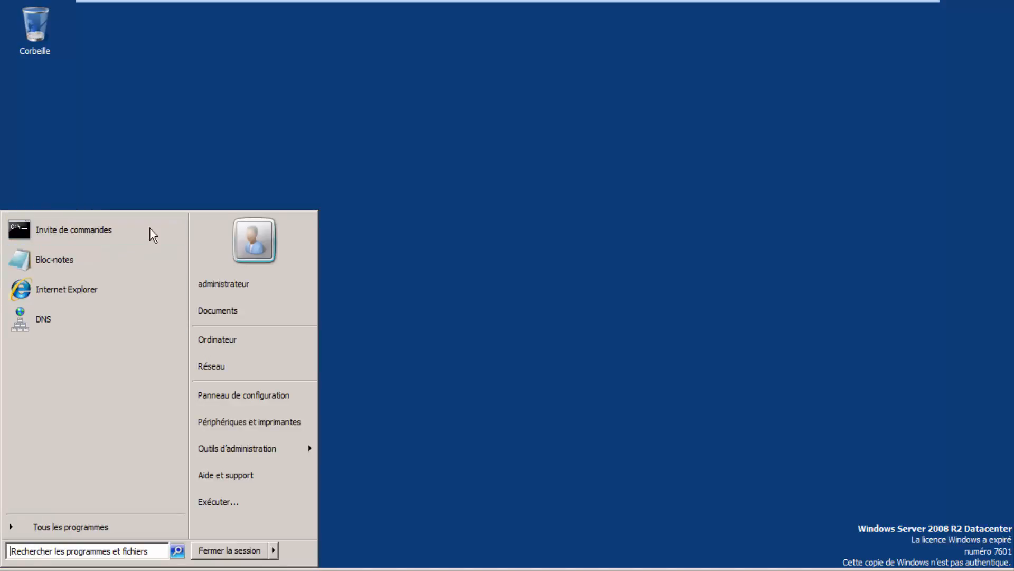
{"action": "left_click", "coordinate": [418, 159]}
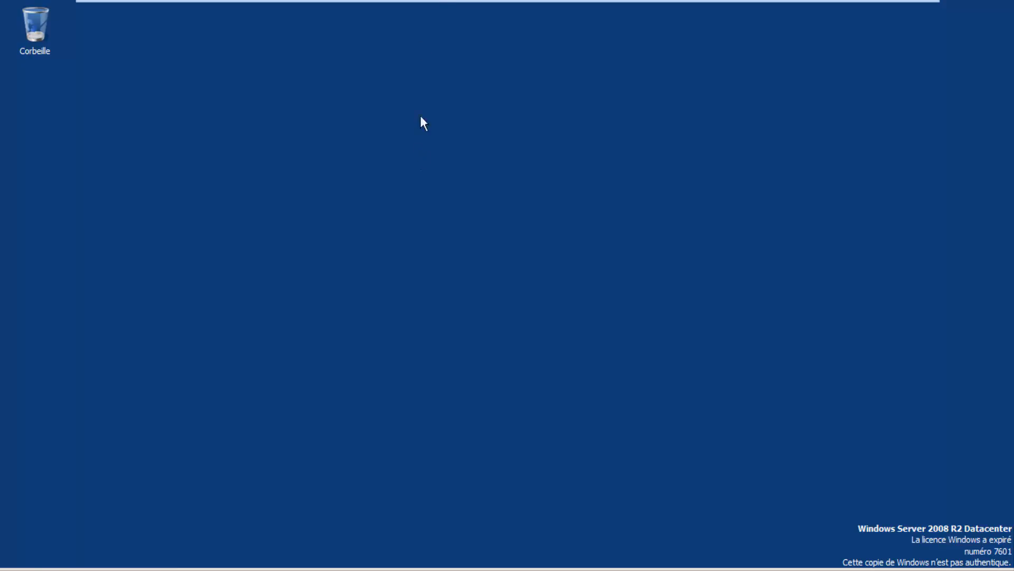
Step: Leave full screen to reach the server's taskbar, open Server Manager (Gestionnaire de serveur), and restore full screen
{"action": "mouse_move", "coordinate": [463, 3]}
{"action": "left_click", "coordinate": [498, 14]}
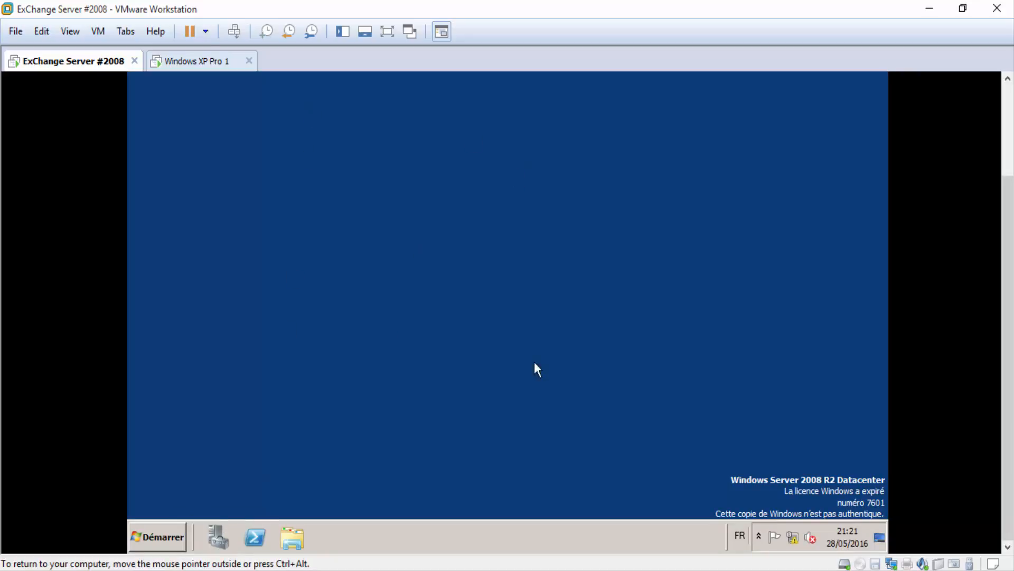
{"action": "left_click", "coordinate": [224, 536]}
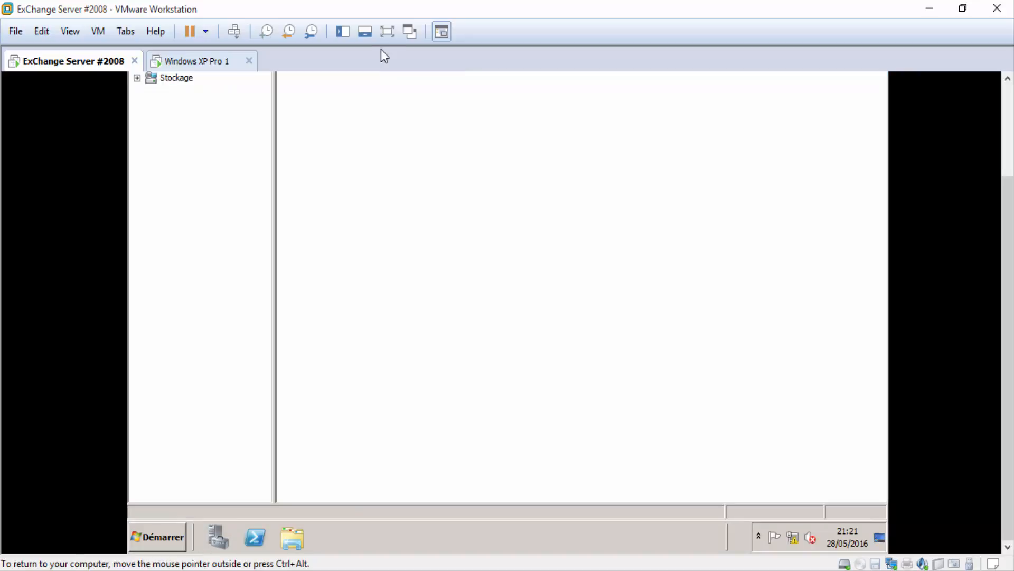
{"action": "left_click", "coordinate": [387, 32]}
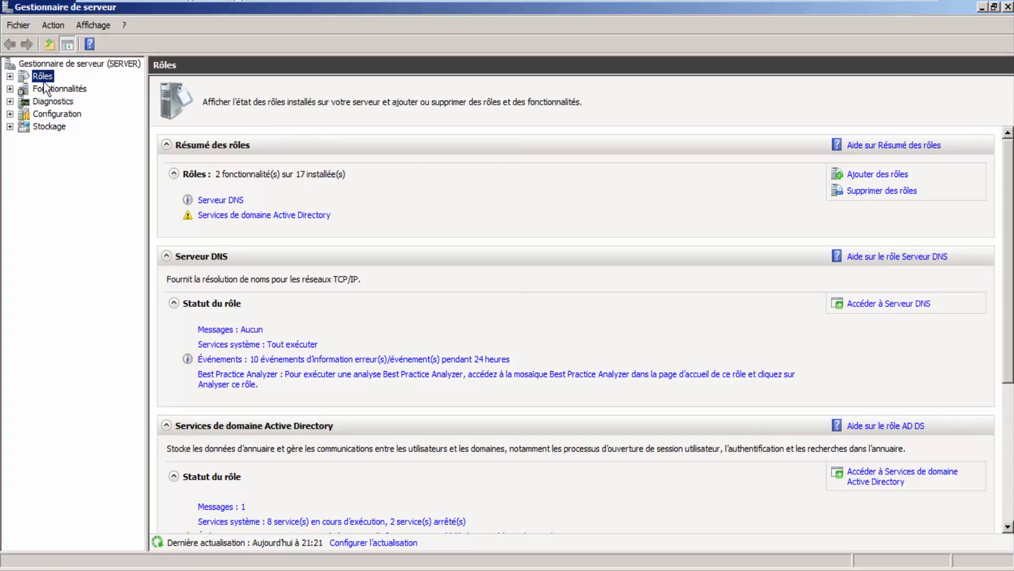
Step: Start the Add Roles wizard from Rôles and select the Services de certificats Active Directory role, continuing to its role services
{"action": "double_click", "coordinate": [42, 78]}
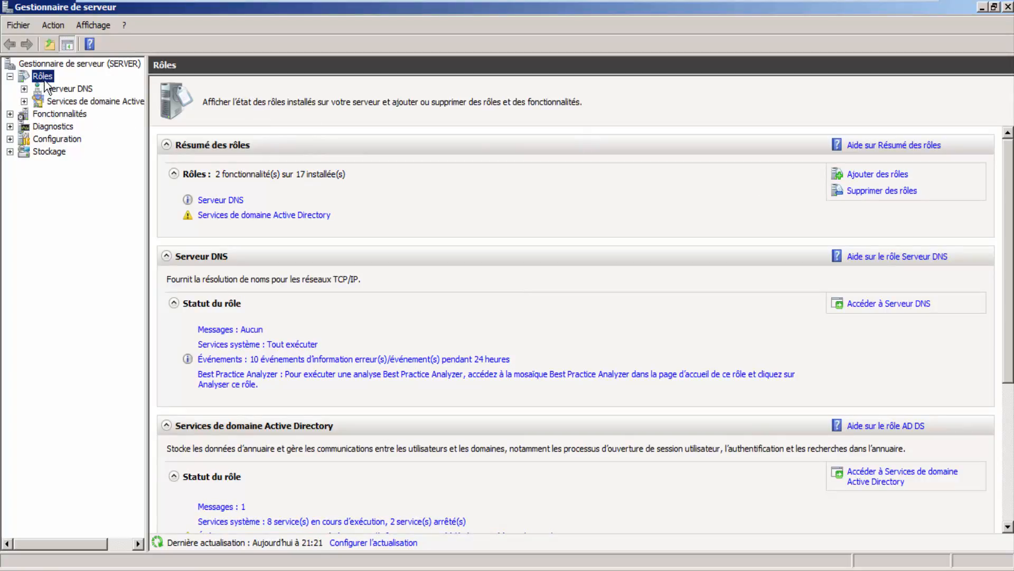
{"action": "left_click", "coordinate": [882, 179]}
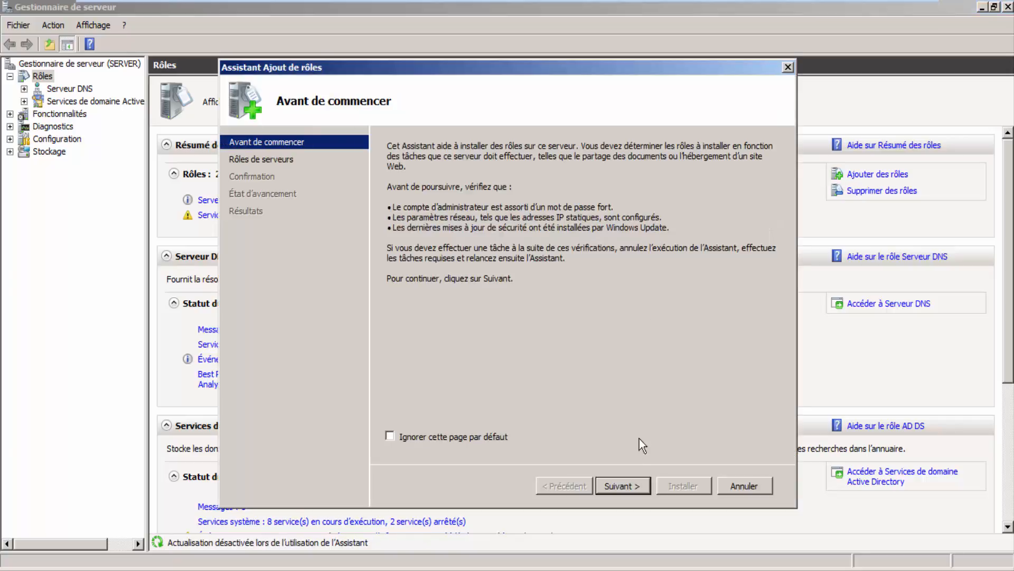
{"action": "left_click", "coordinate": [623, 485]}
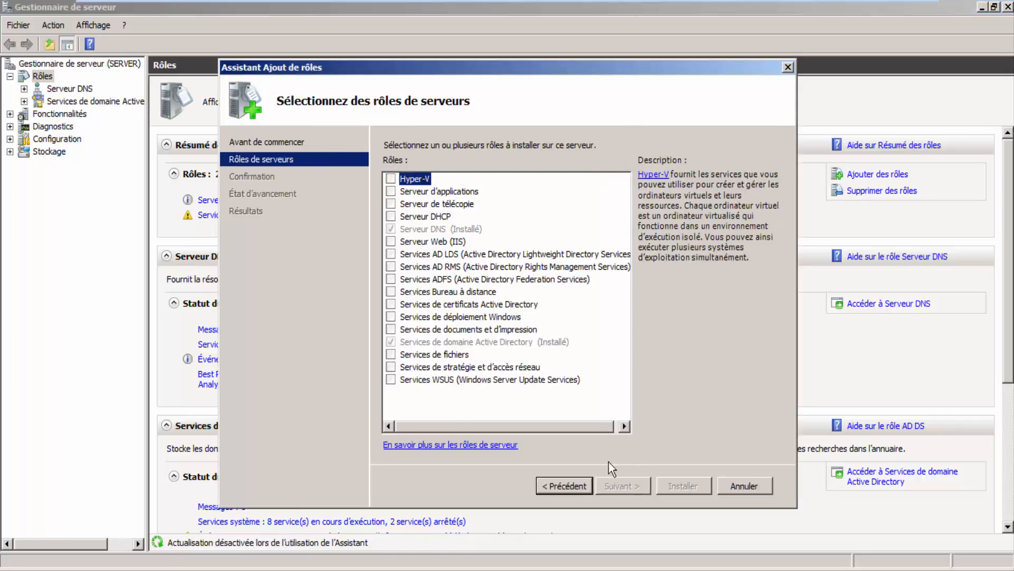
{"action": "left_click", "coordinate": [391, 305]}
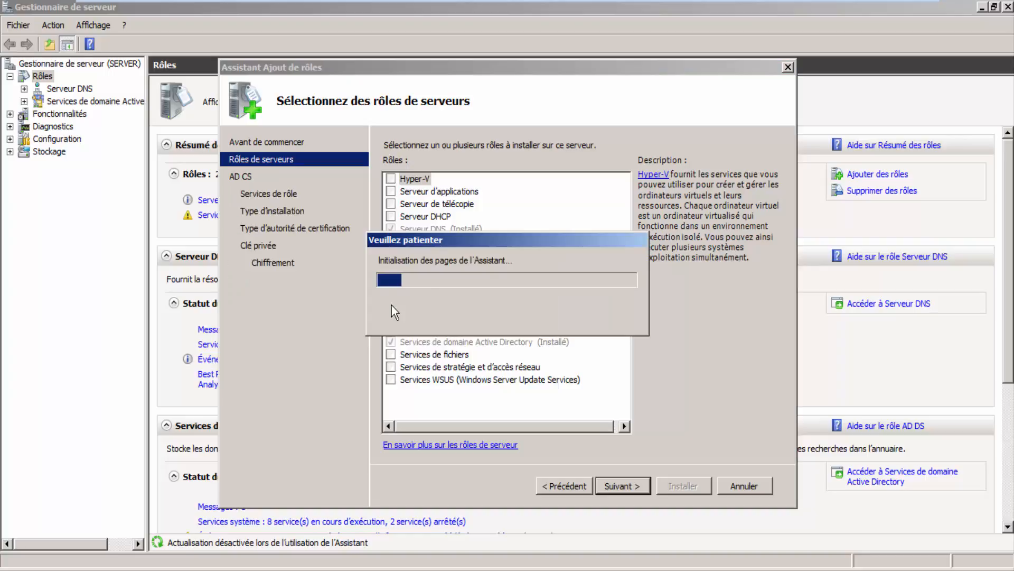
{"action": "left_click", "coordinate": [634, 486]}
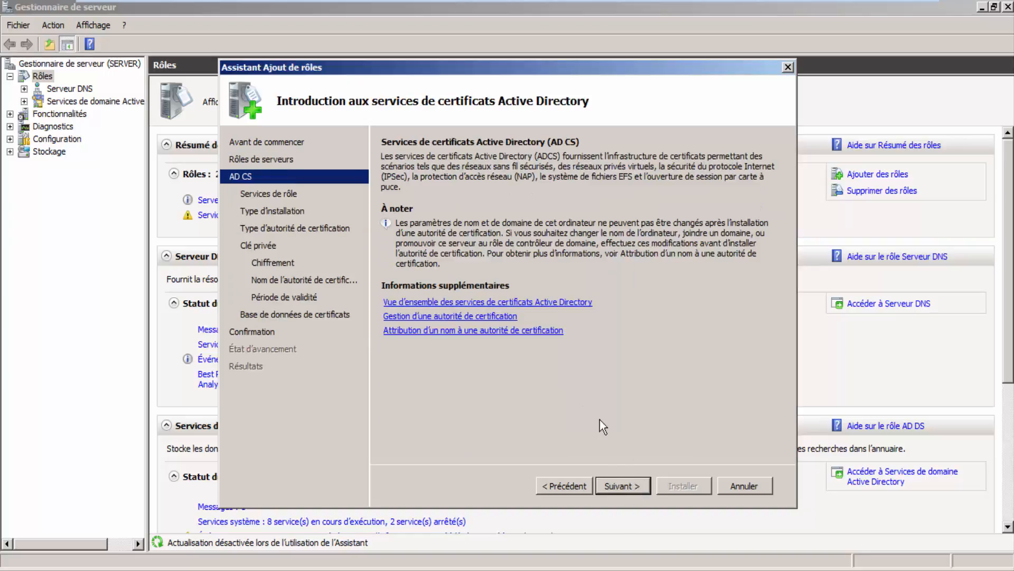
{"action": "left_click", "coordinate": [636, 487]}
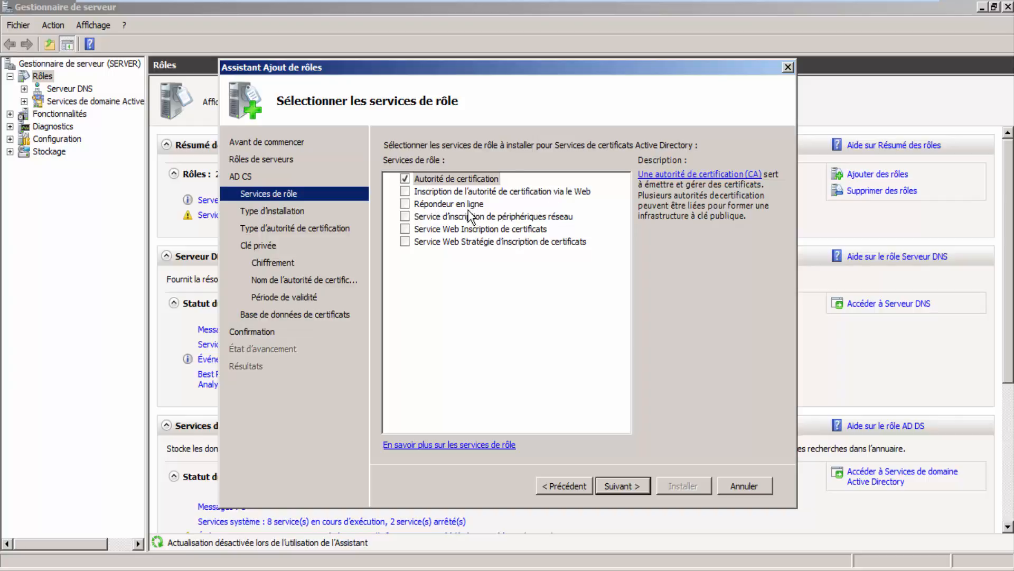
Step: Add the role service Inscription de l'autorité de certification via le Web together with its required IIS role services
{"action": "left_click_drag", "start_coordinate": [456, 73], "coordinate": [433, 61]}
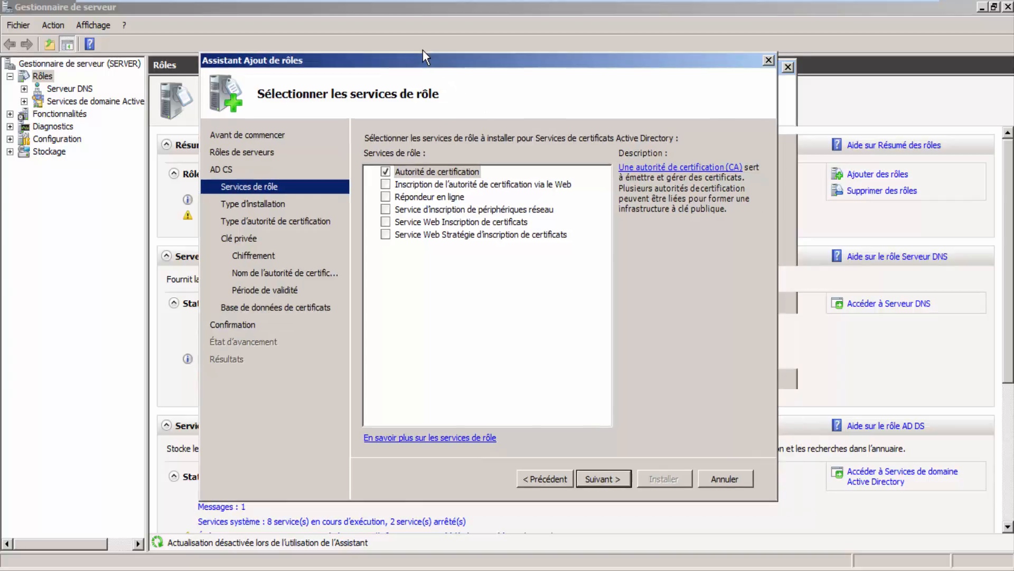
{"action": "left_click", "coordinate": [380, 180]}
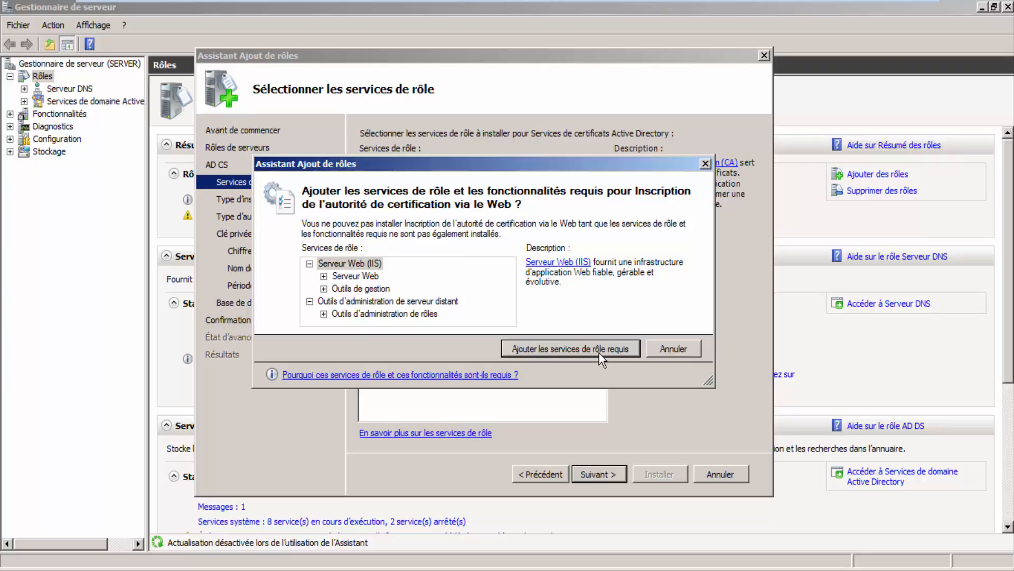
{"action": "left_click", "coordinate": [572, 349]}
{"action": "left_click", "coordinate": [617, 473]}
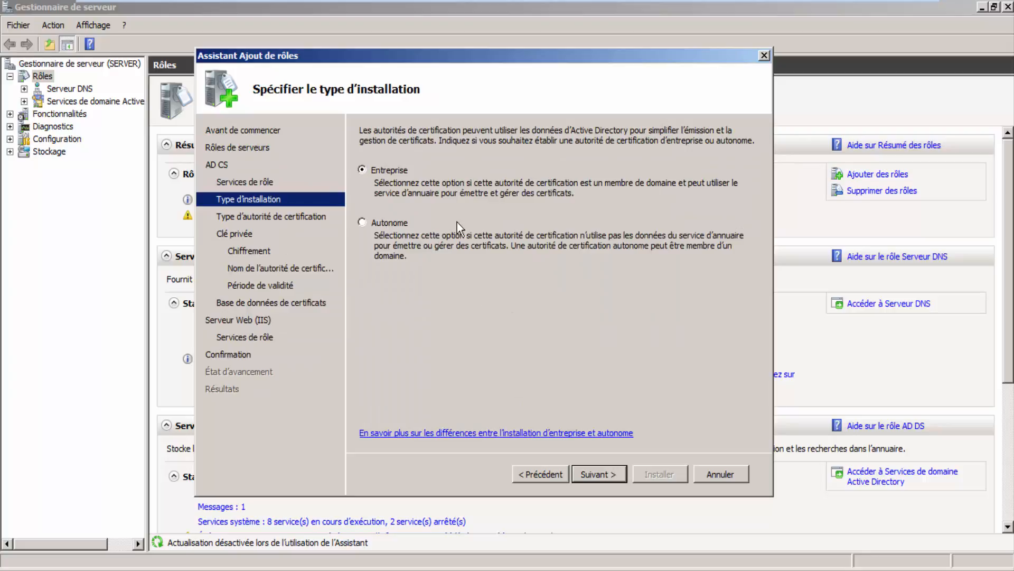
Step: Accept an Entreprise installation, the Autorité de certification racine type, and the creation of a new private key
{"action": "left_click", "coordinate": [607, 474]}
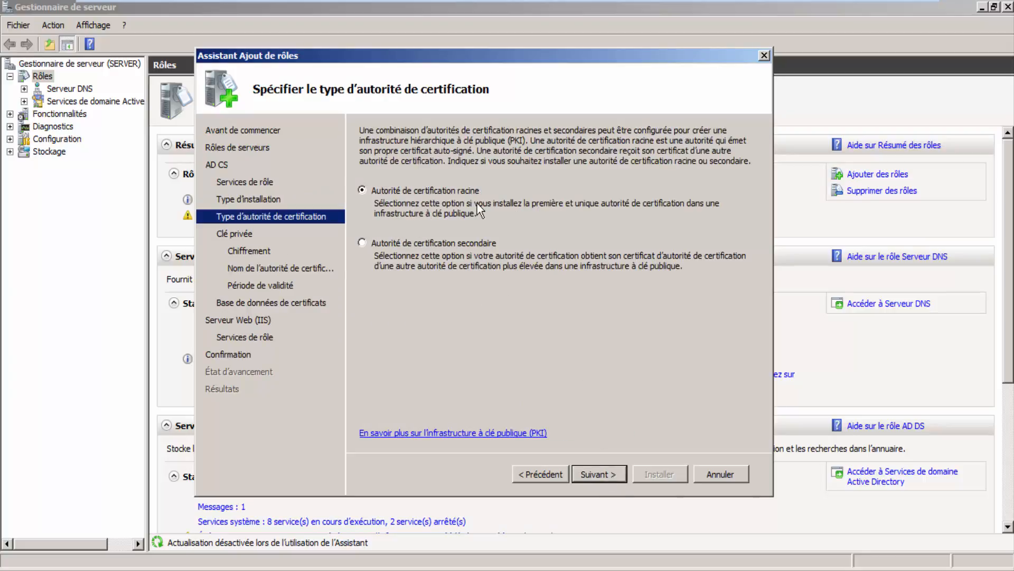
{"action": "left_click", "coordinate": [614, 470]}
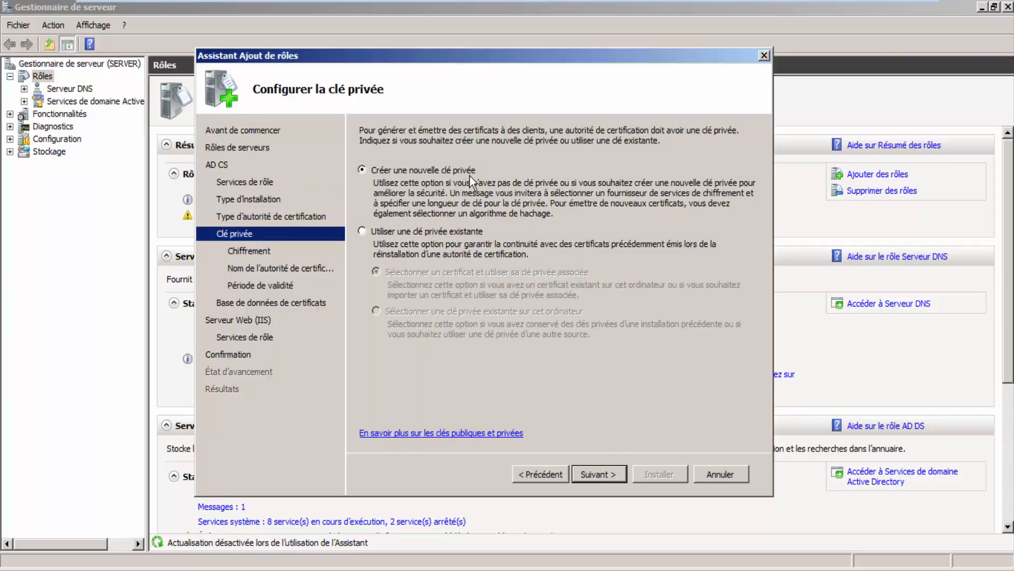
{"action": "left_click", "coordinate": [604, 468]}
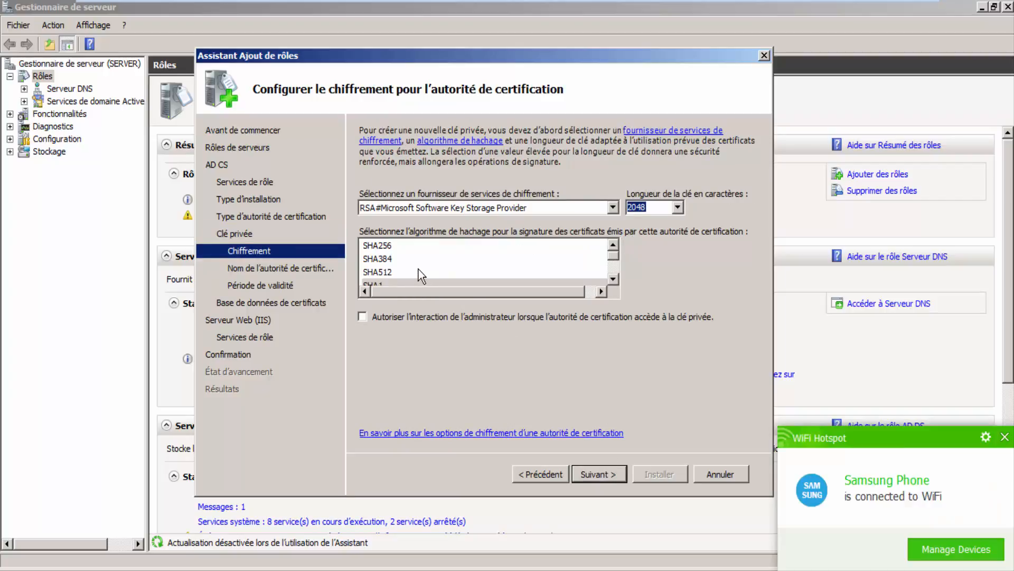
Step: Select MD5 as the hash algorithm for signing the CA's certificates and continue to the CA name settings
{"action": "left_click", "coordinate": [388, 263]}
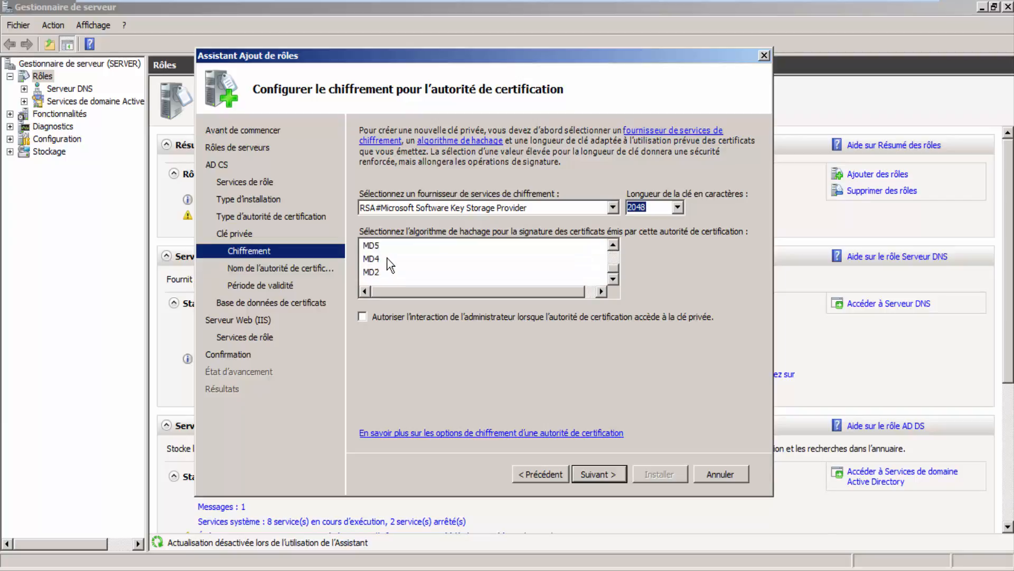
{"action": "scroll", "coordinate": [425, 279], "scroll_direction": "down", "scroll_amount": 2}
{"action": "left_click", "coordinate": [375, 249]}
{"action": "scroll", "coordinate": [383, 256], "scroll_direction": "up", "scroll_amount": 2}
{"action": "scroll", "coordinate": [417, 273], "scroll_direction": "down", "scroll_amount": 1}
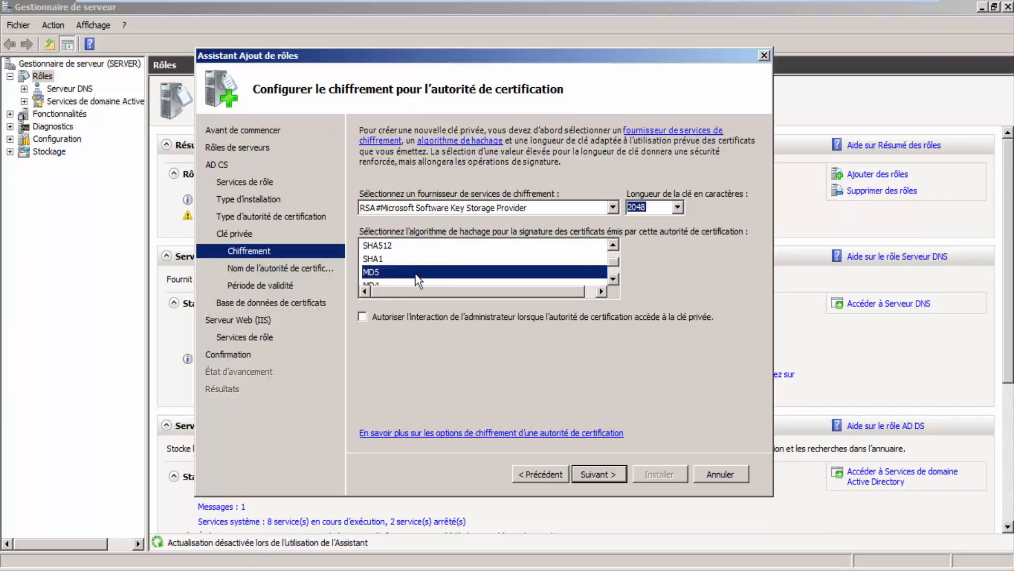
{"action": "left_click", "coordinate": [610, 473]}
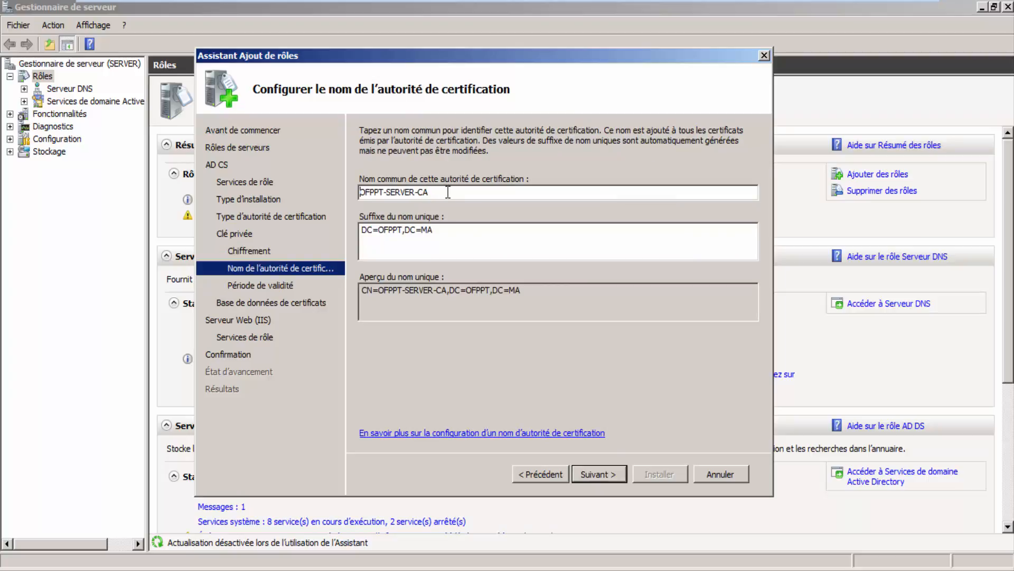
Step: Set the certification authority's common name to OFPPT1 and continue to the validity period
{"action": "left_click_drag", "start_coordinate": [449, 193], "coordinate": [333, 190]}
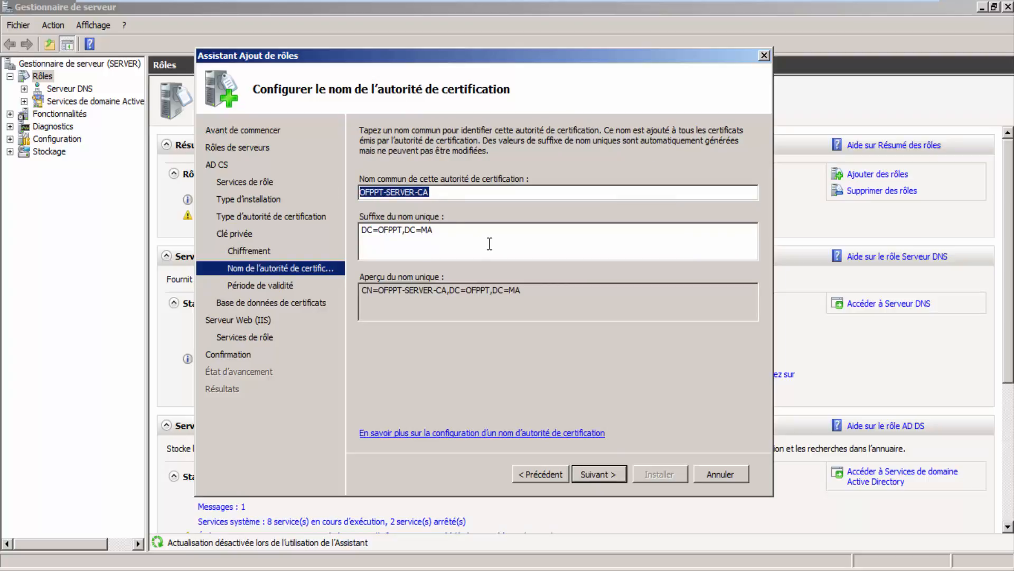
{"action": "type", "text": "OFPPR1"}
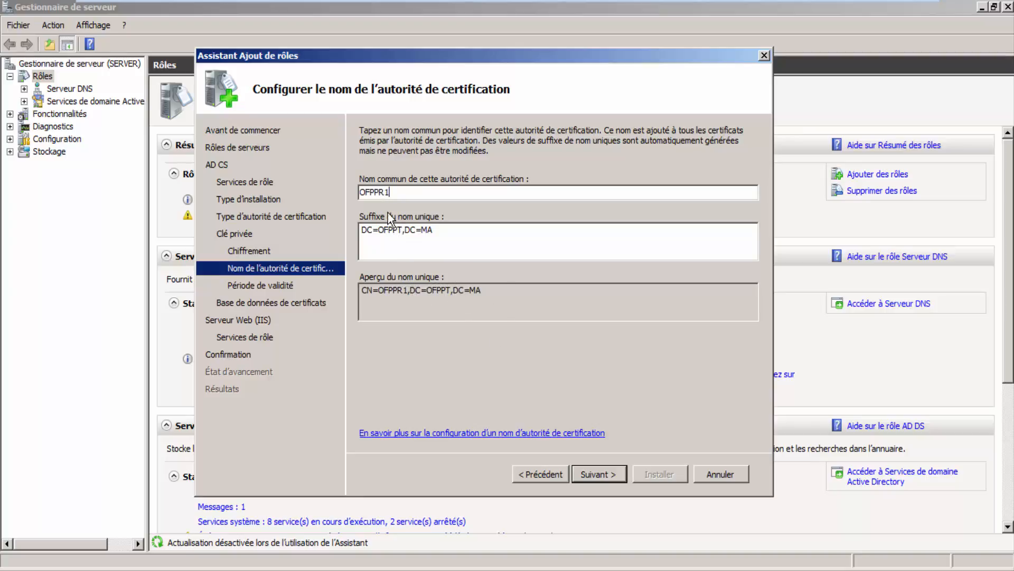
{"action": "key", "text": "BackSpace"}
{"action": "type", "text": "T"}
{"action": "left_click", "coordinate": [587, 476]}
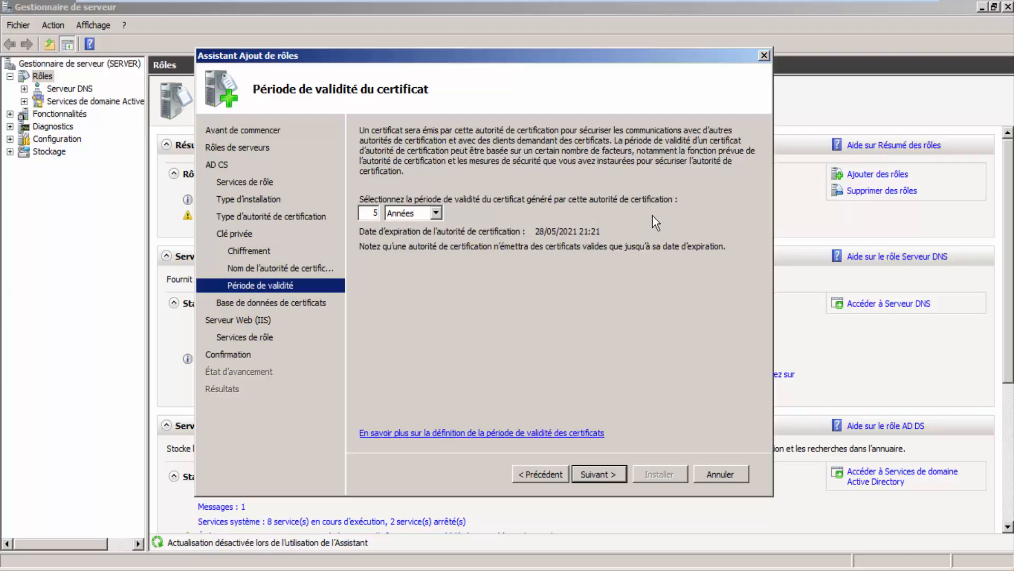
Step: Accept the validity period of 5 Années and the default certificate database and IIS settings, and start the installation
{"action": "left_click", "coordinate": [618, 473]}
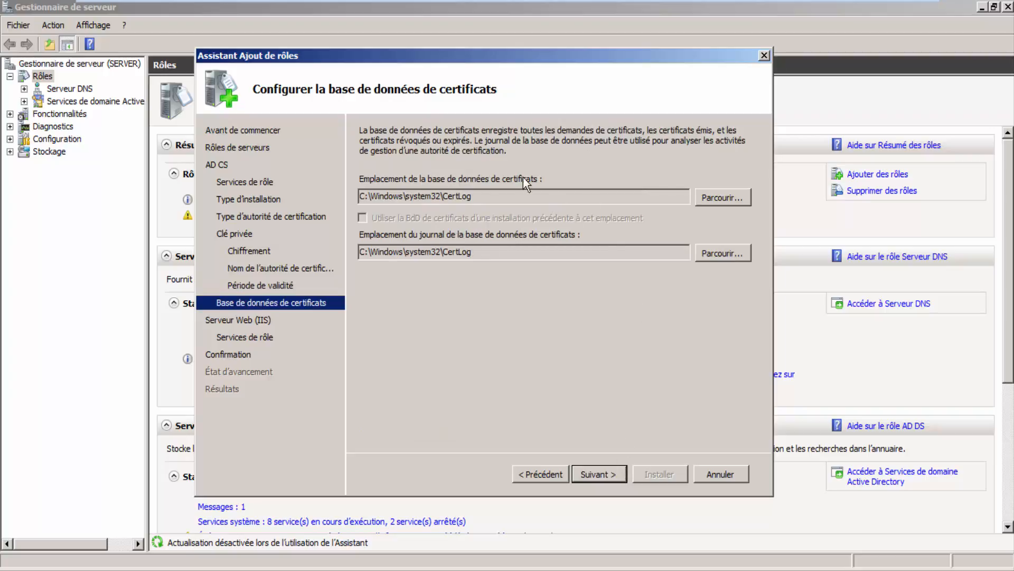
{"action": "left_click", "coordinate": [610, 475]}
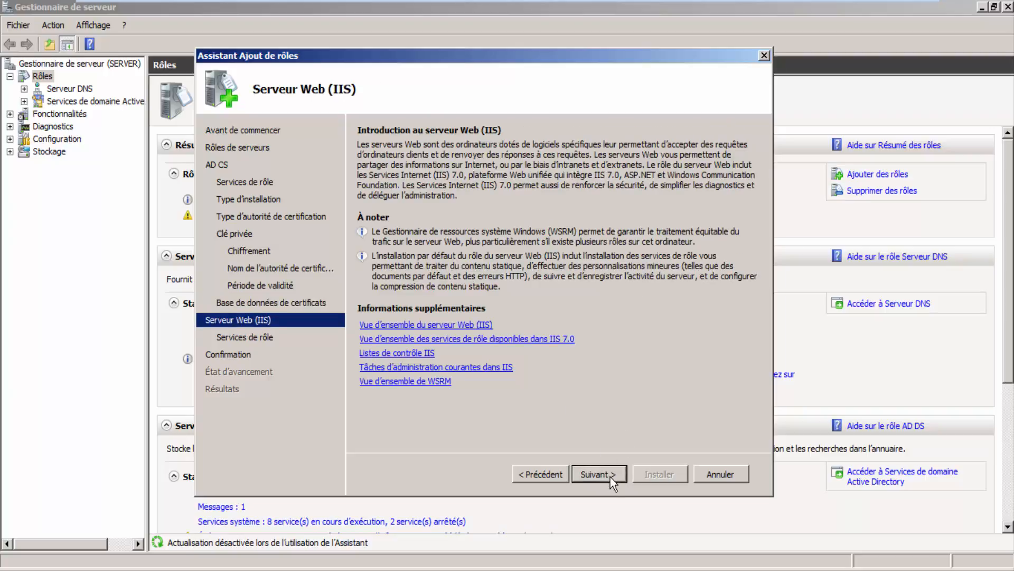
{"action": "left_click", "coordinate": [610, 477]}
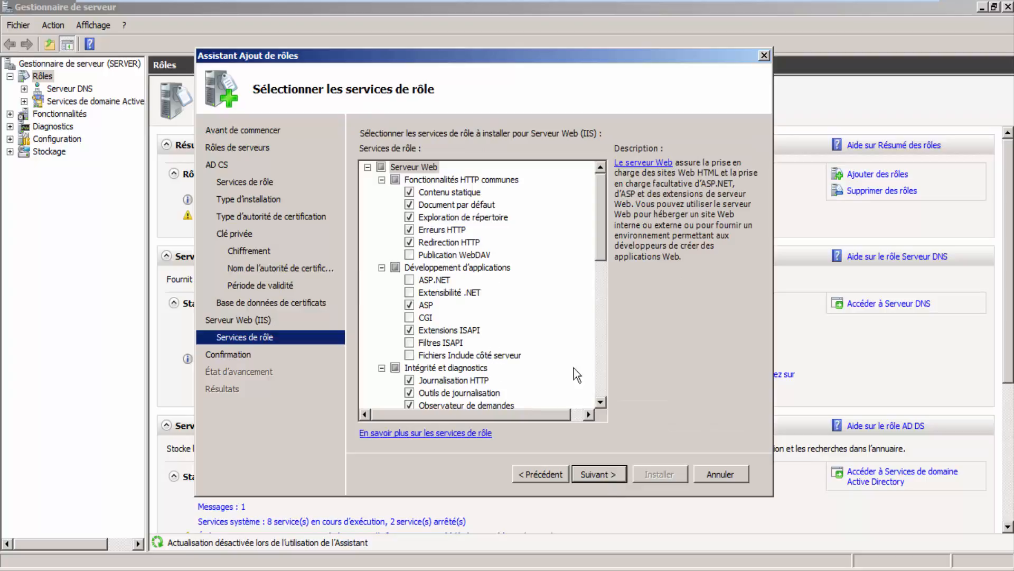
{"action": "left_click", "coordinate": [602, 469]}
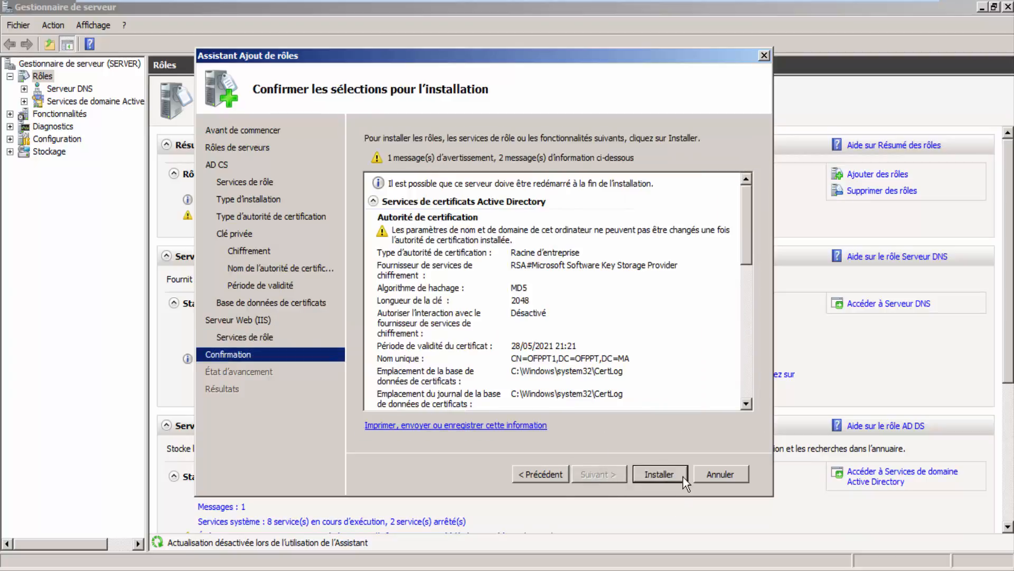
{"action": "left_click", "coordinate": [658, 475]}
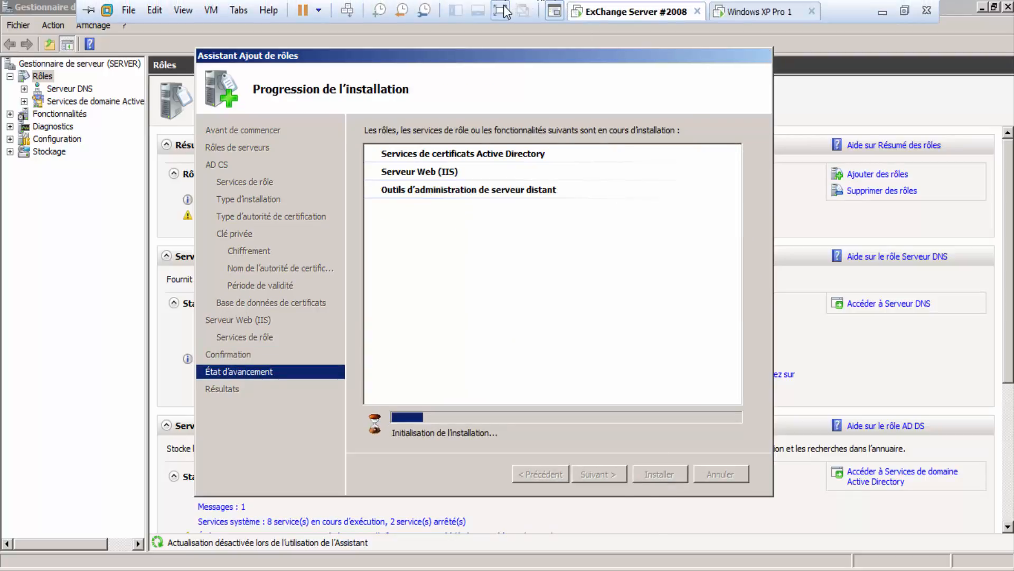
Step: Leave and restore full screen during the installation, and close the finished Add Roles wizard and Server Manager
{"action": "left_click", "coordinate": [502, 9]}
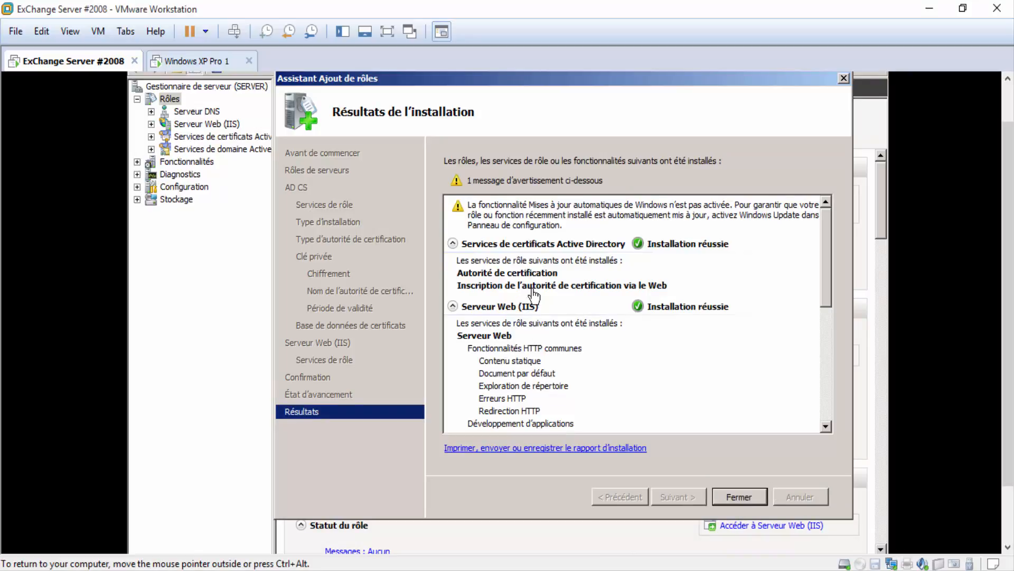
{"action": "left_click", "coordinate": [387, 31]}
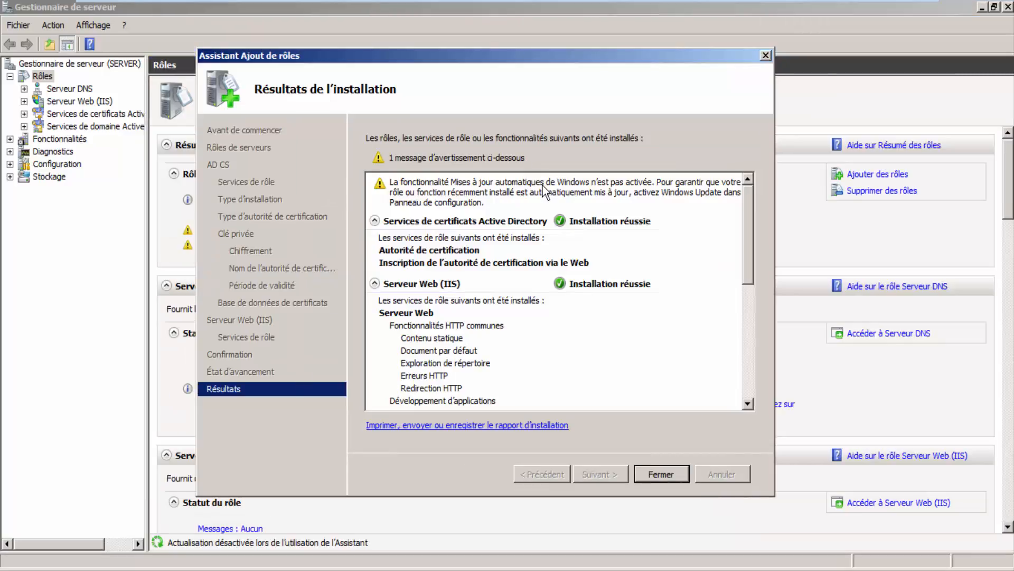
{"action": "left_click", "coordinate": [661, 474]}
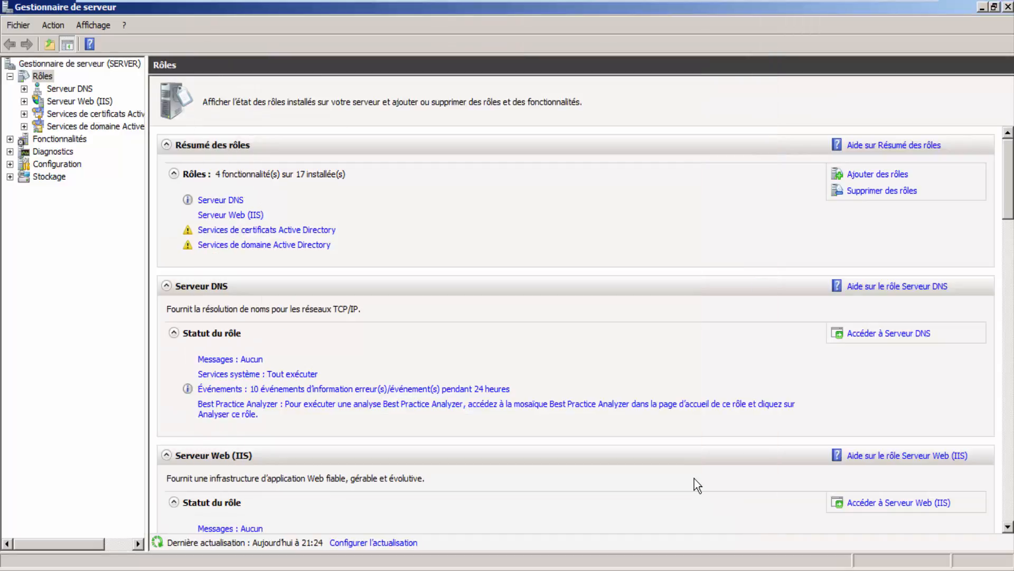
{"action": "left_click", "coordinate": [1008, 7]}
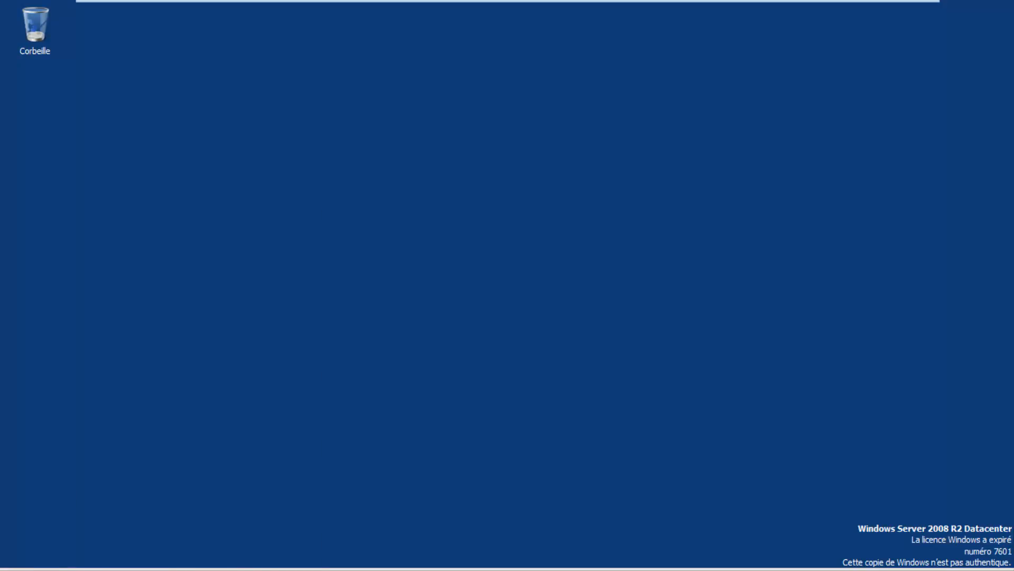
{"action": "key", "text": "super"}
{"action": "left_click", "coordinate": [199, 509]}
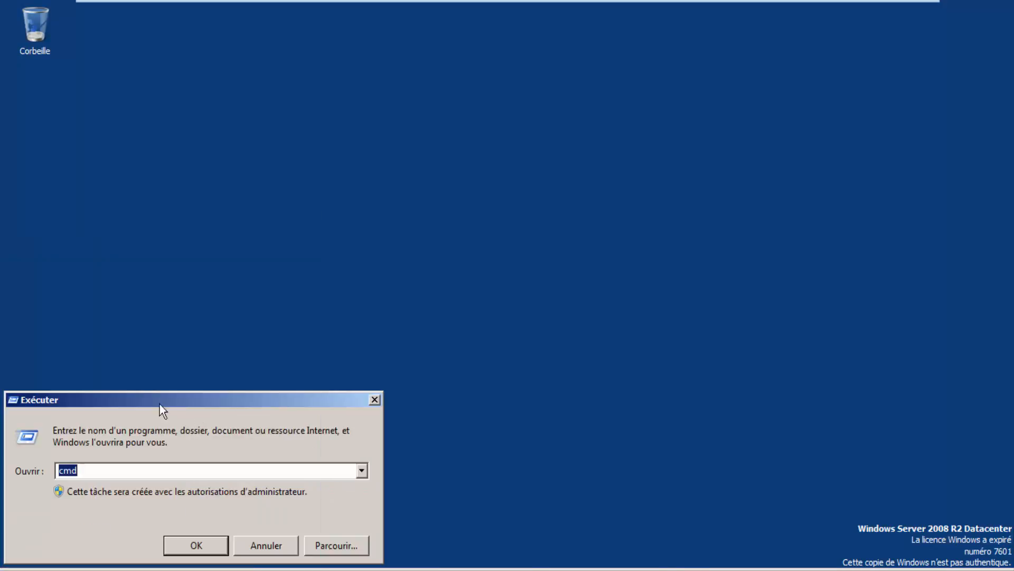
{"action": "left_click", "coordinate": [256, 544]}
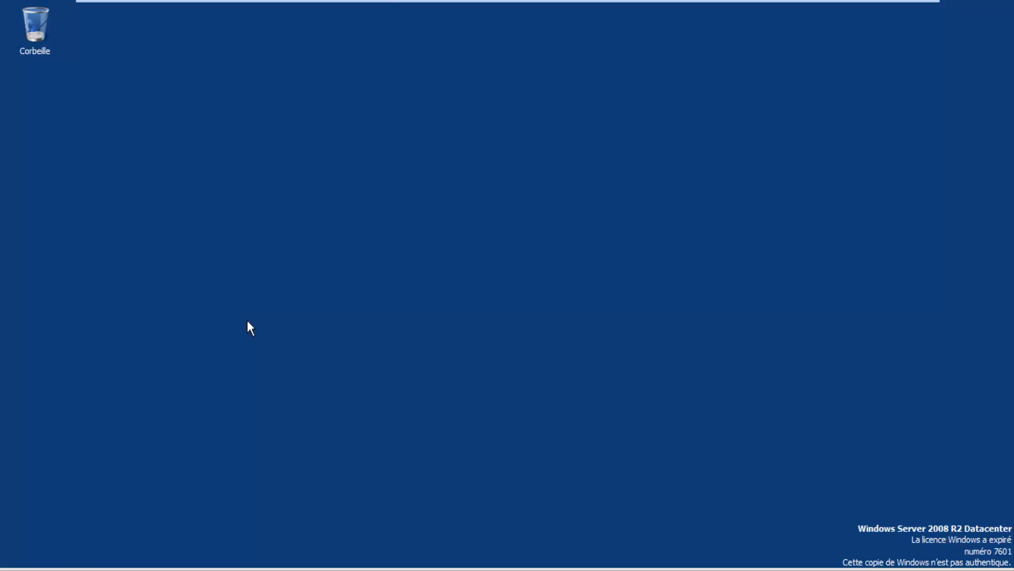
Step: Launch an empty management console by running mmc, and reposition its window on the desktop
{"action": "key", "text": "super+r"}
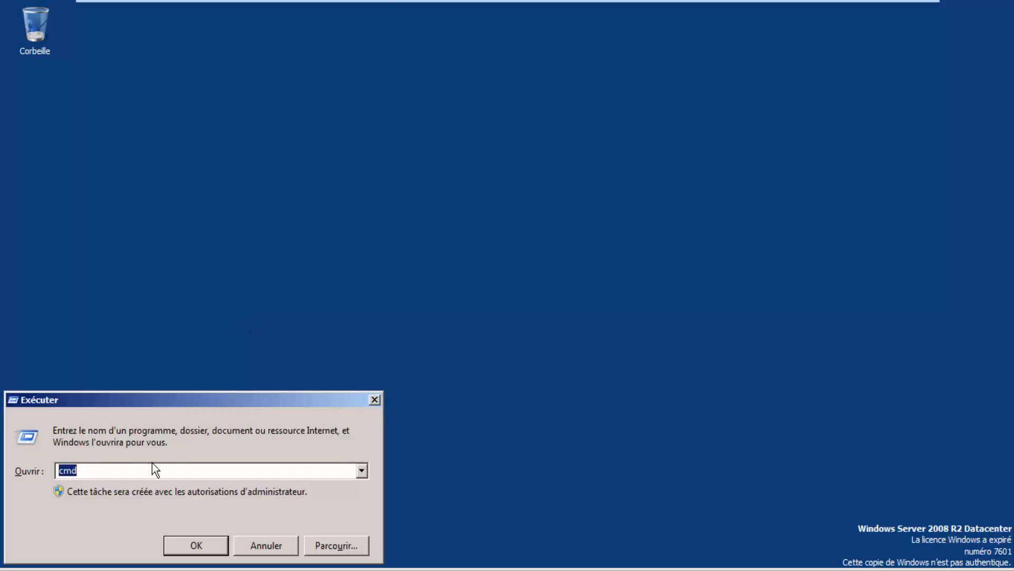
{"action": "left_click", "coordinate": [96, 469]}
{"action": "left_click_drag", "start_coordinate": [78, 469], "coordinate": [56, 473]}
{"action": "type", "text": "mmc"}
{"action": "key", "text": "Return"}
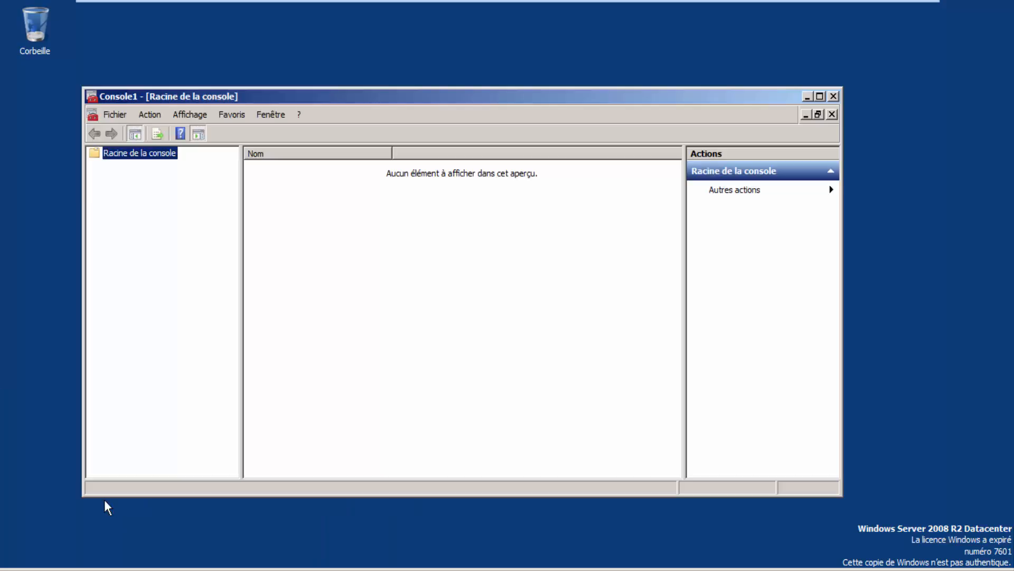
{"action": "left_click_drag", "start_coordinate": [289, 100], "coordinate": [278, 82]}
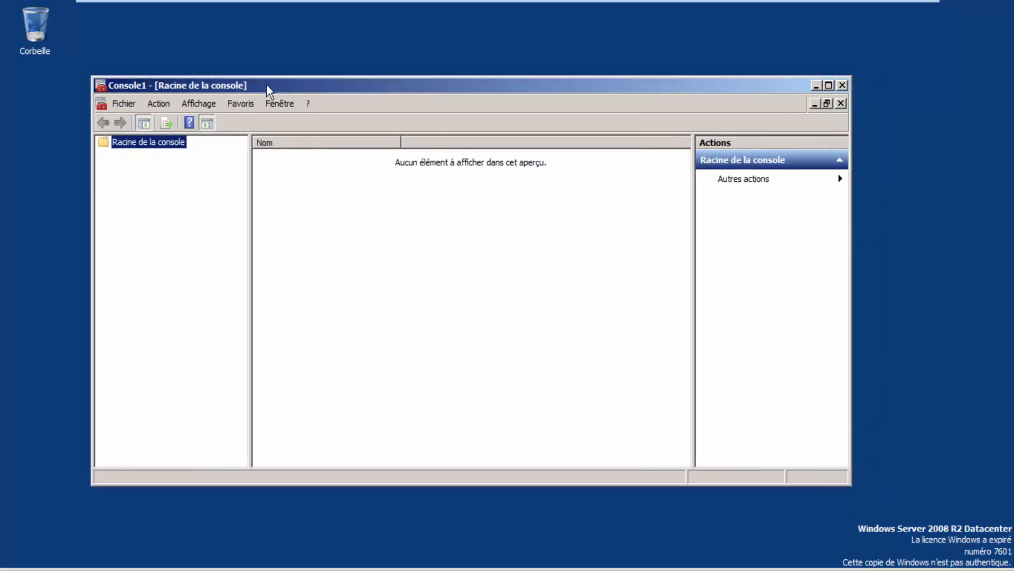
Step: Add the Certificats snap-in to the console for Un compte d'ordinateur, managing the local computer
{"action": "left_click", "coordinate": [124, 103]}
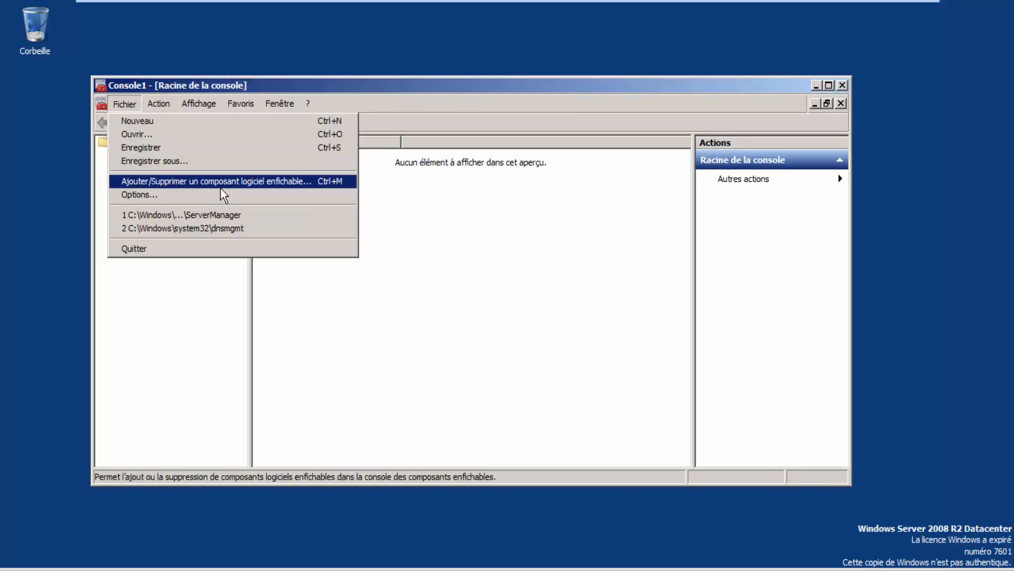
{"action": "left_click", "coordinate": [247, 182]}
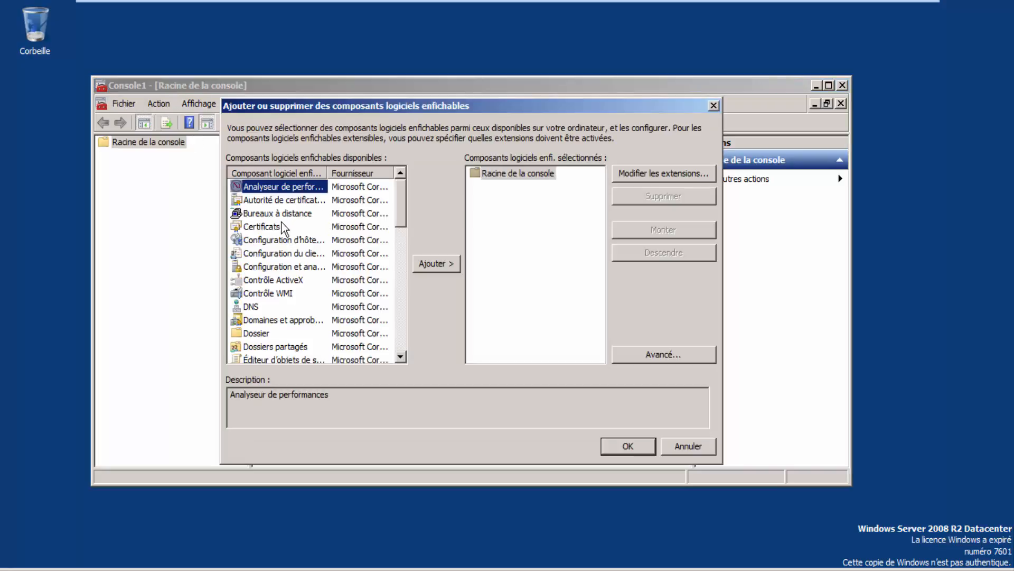
{"action": "left_click", "coordinate": [264, 227]}
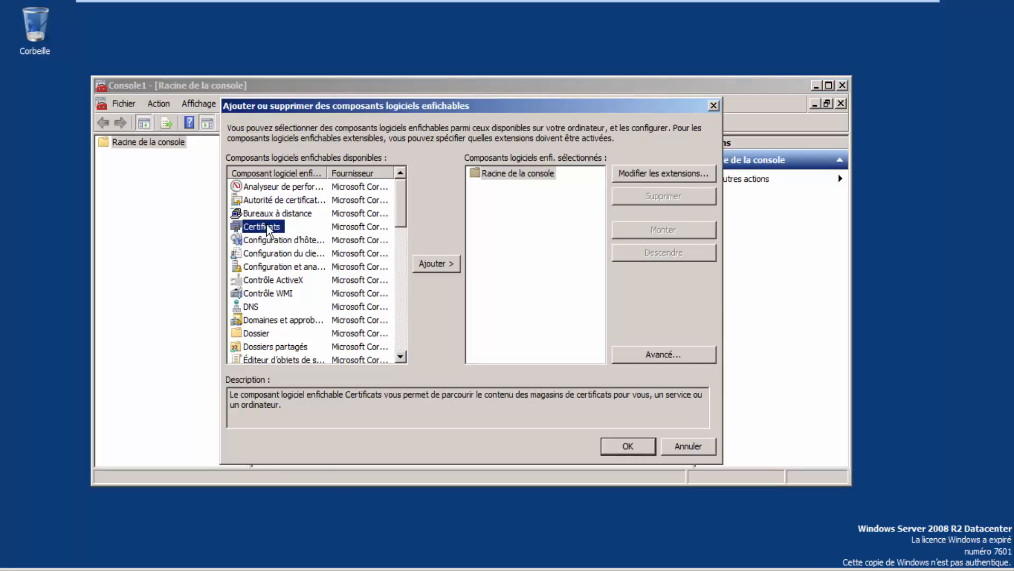
{"action": "left_click", "coordinate": [438, 264]}
{"action": "left_click", "coordinate": [291, 199]}
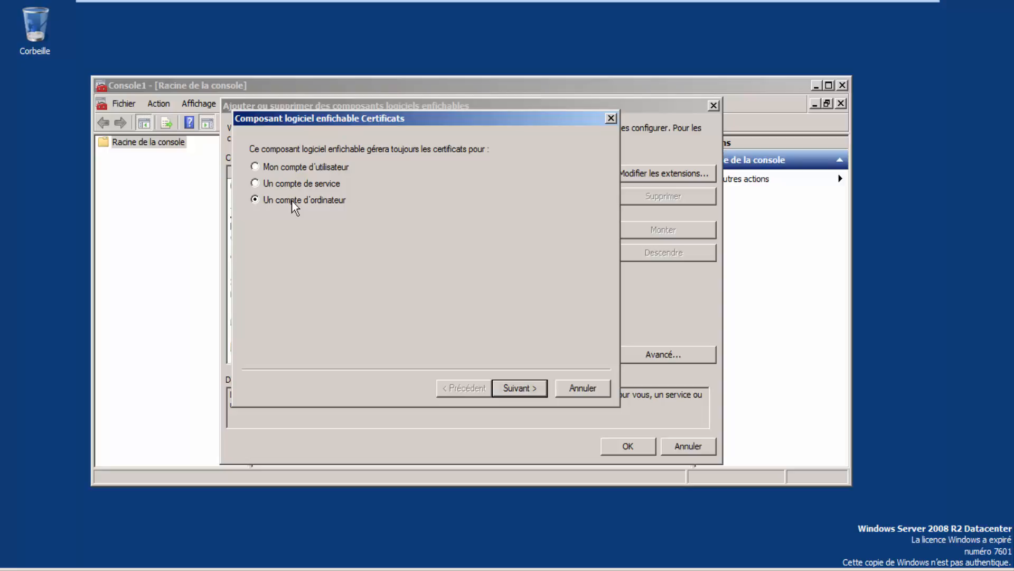
{"action": "left_click", "coordinate": [520, 389]}
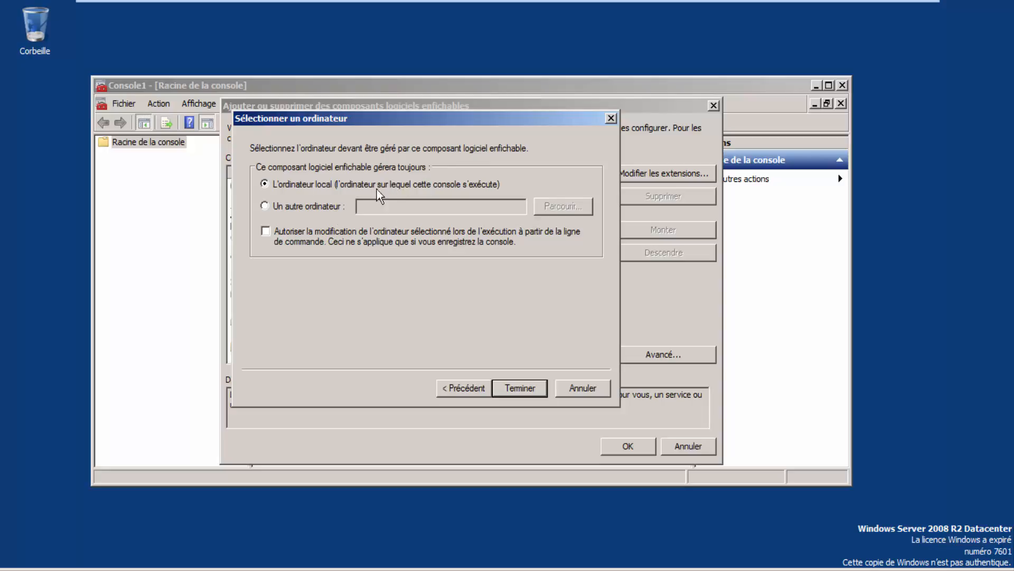
{"action": "left_click", "coordinate": [525, 385]}
{"action": "left_click", "coordinate": [630, 449]}
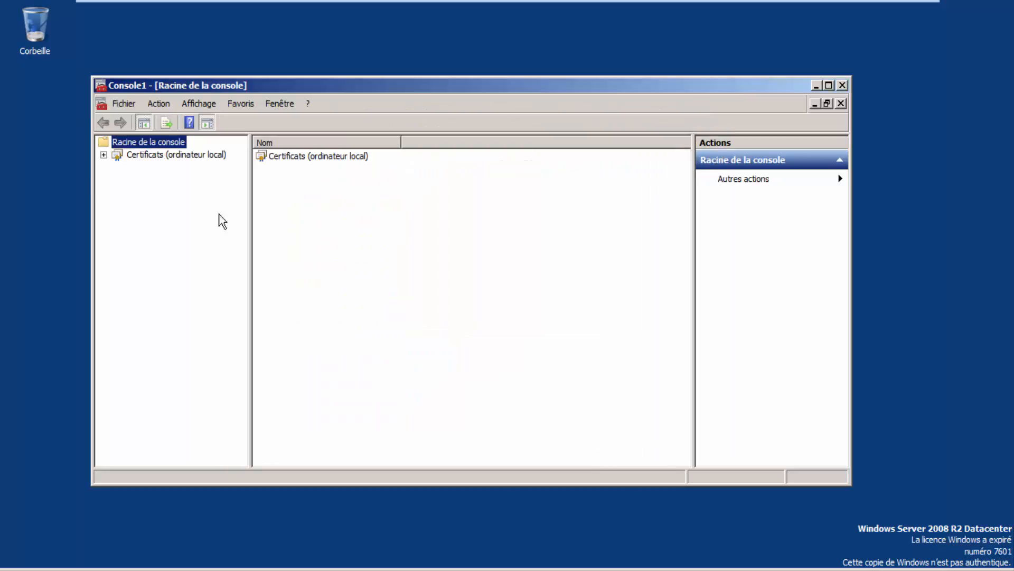
Step: Expand Certificats (ordinateur local) and open the Certificats folder under Autorités de certification racines de confiance
{"action": "mouse_move", "coordinate": [218, 81]}
{"action": "left_mouse_down"}
{"action": "mouse_move", "coordinate": [246, 80]}
{"action": "mouse_move", "coordinate": [230, 80]}
{"action": "left_mouse_up"}
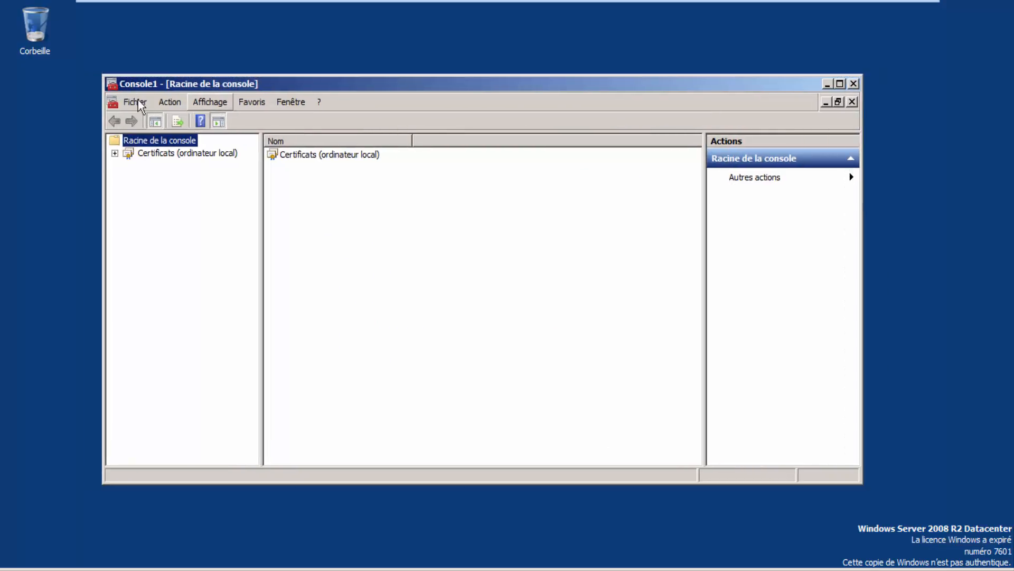
{"action": "left_click", "coordinate": [154, 155]}
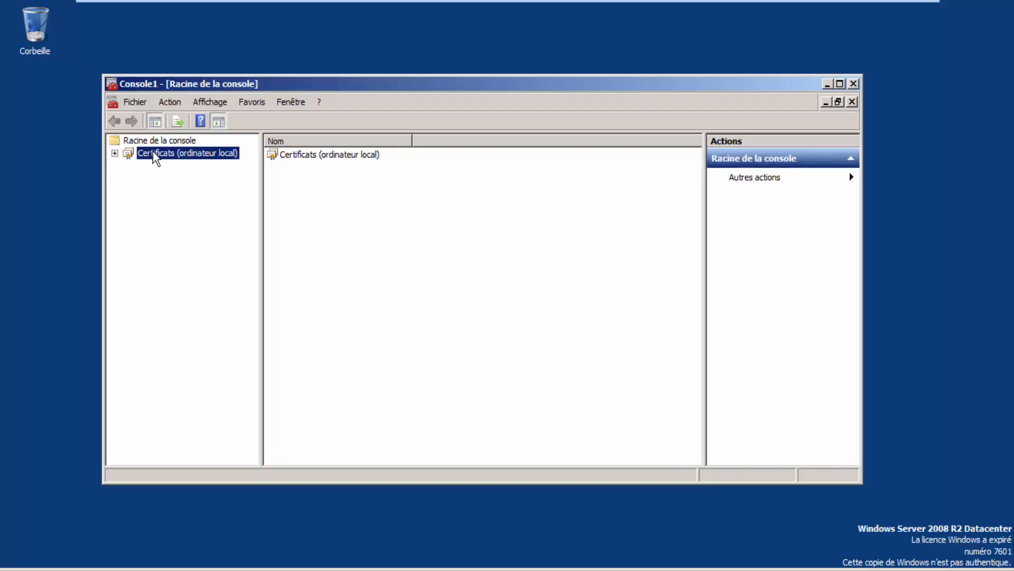
{"action": "left_click", "coordinate": [115, 154]}
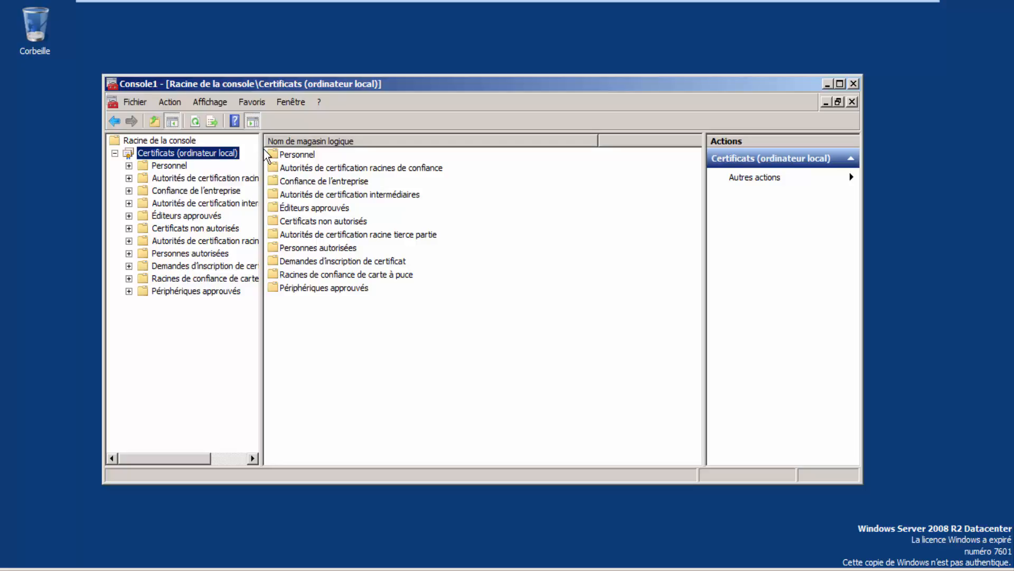
{"action": "left_click_drag", "start_coordinate": [262, 156], "coordinate": [264, 156]}
{"action": "left_click", "coordinate": [285, 154]}
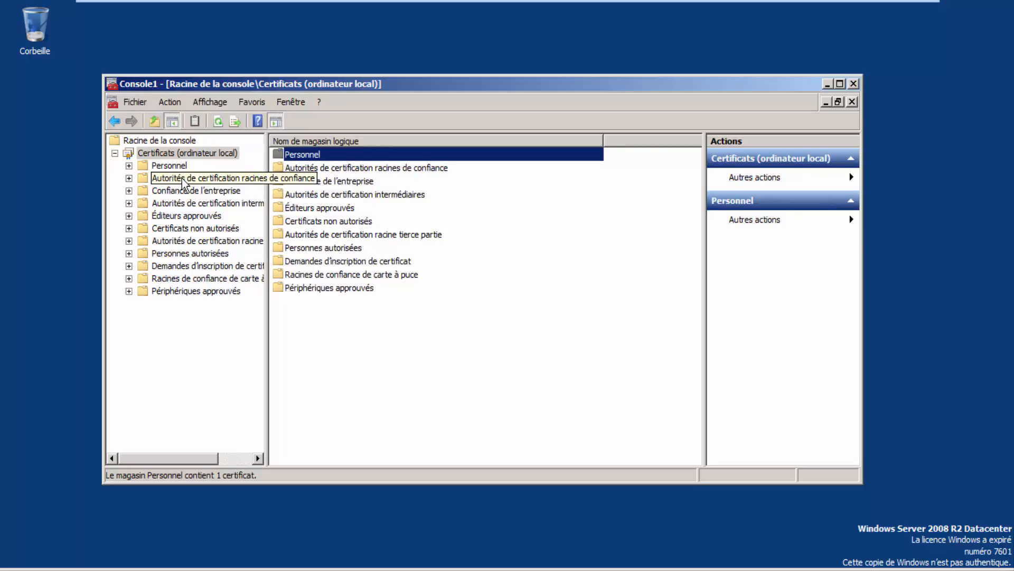
{"action": "left_click", "coordinate": [184, 180]}
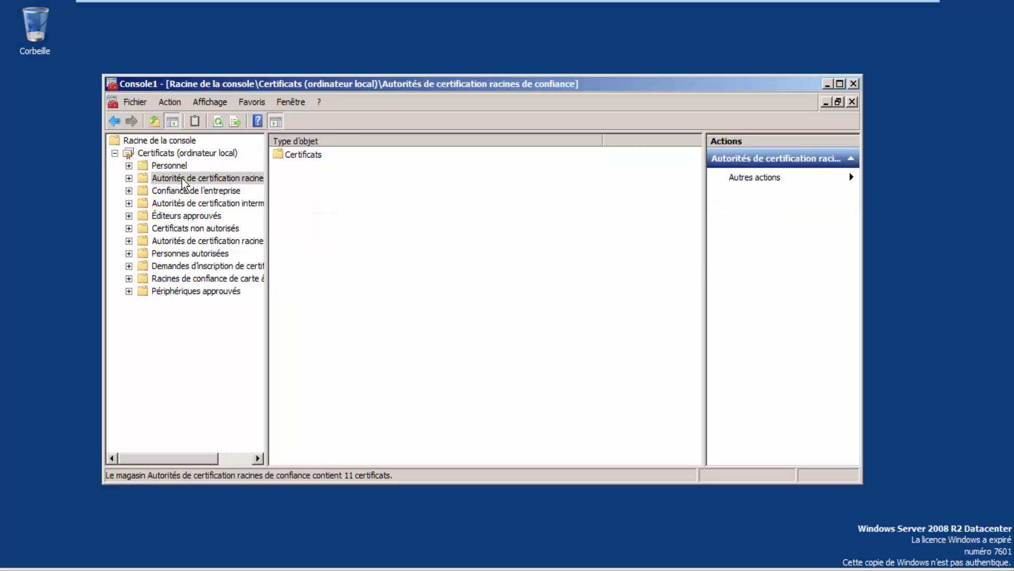
{"action": "double_click", "coordinate": [137, 180]}
{"action": "left_click", "coordinate": [182, 191]}
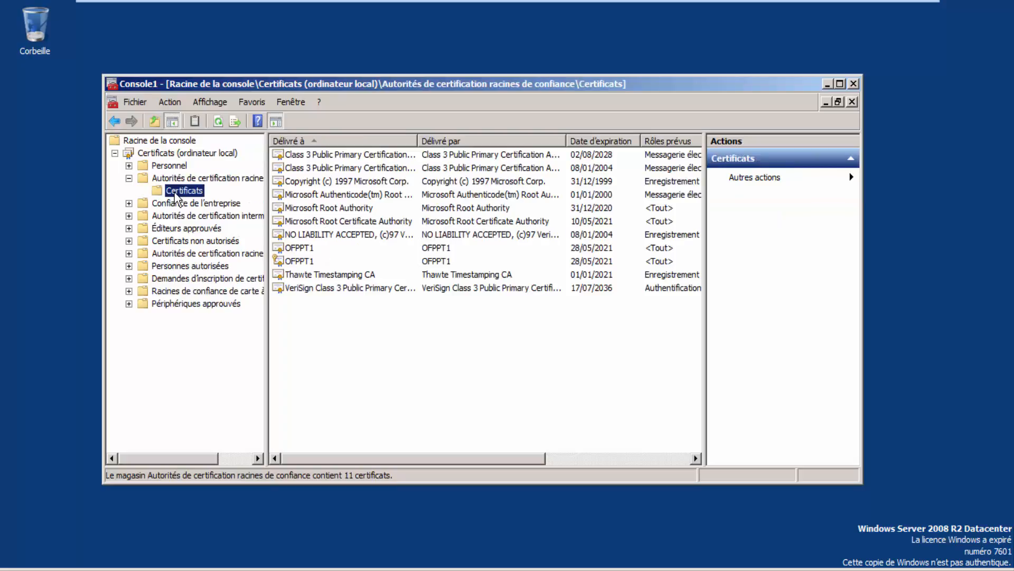
Step: Examine the OFPPT1 entries among the trusted root certificates
{"action": "left_click", "coordinate": [317, 260]}
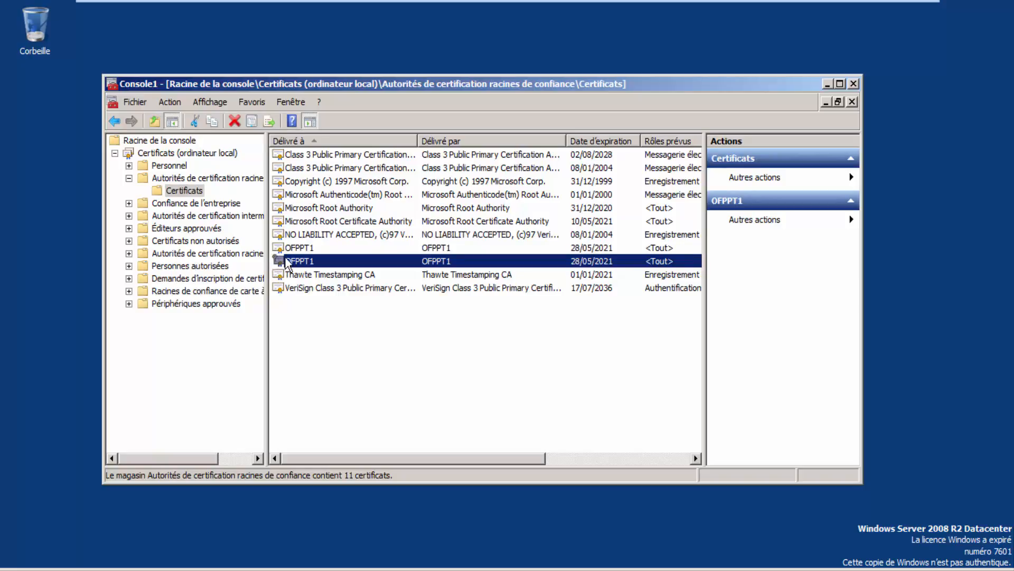
{"action": "left_click", "coordinate": [313, 248]}
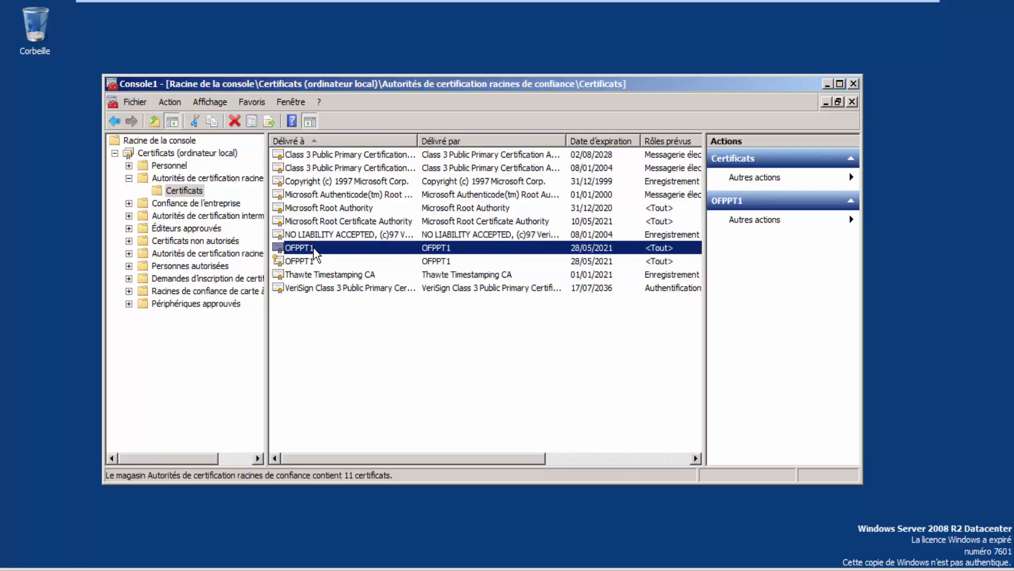
{"action": "left_click", "coordinate": [297, 262]}
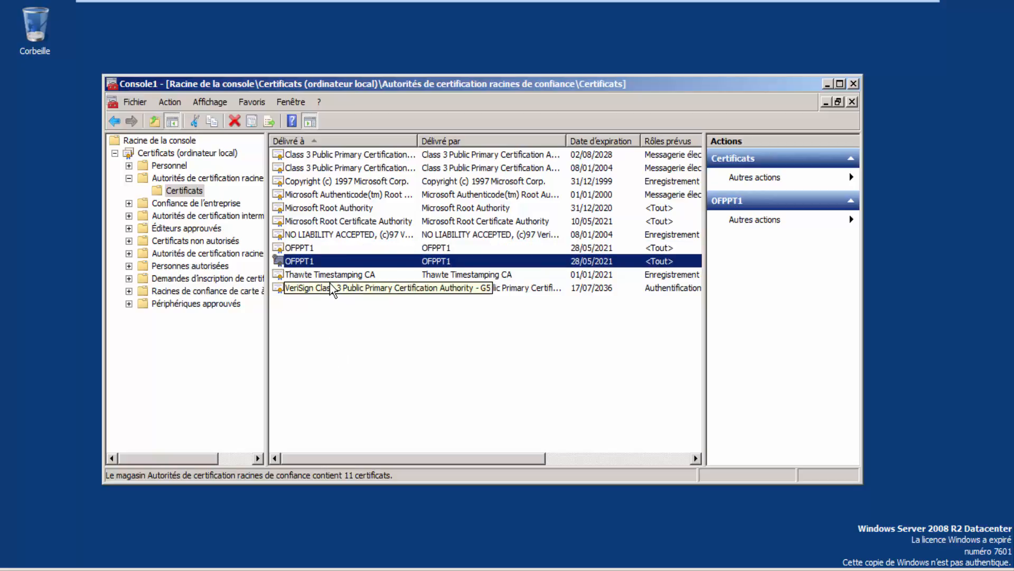
Step: Start exporting the first OFPPT1 trusted root certificate, using the X.509 binaire encodé DER (.cer) format
{"action": "left_click", "coordinate": [310, 249]}
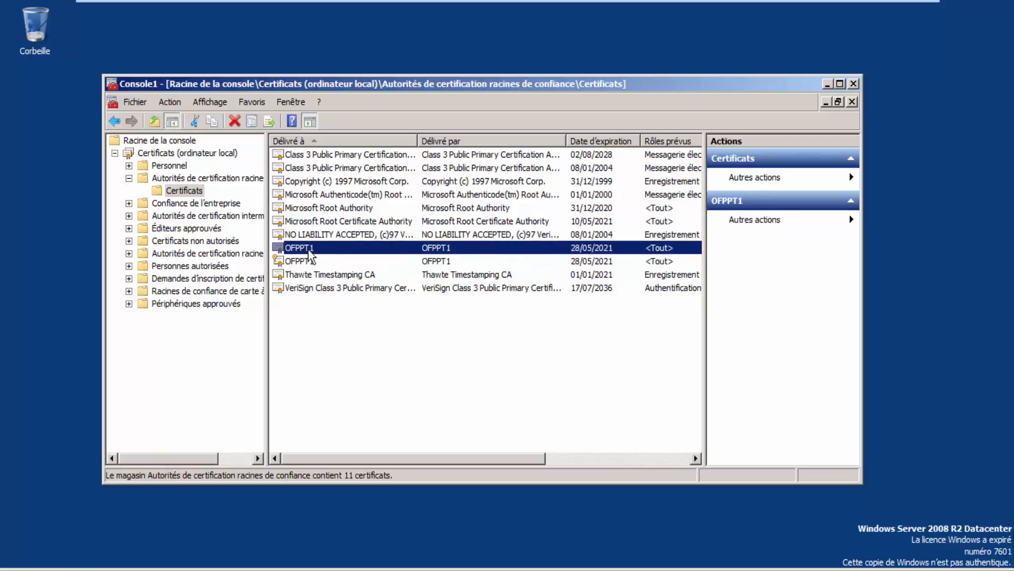
{"action": "right_click", "coordinate": [309, 249]}
{"action": "mouse_move", "coordinate": [335, 274]}
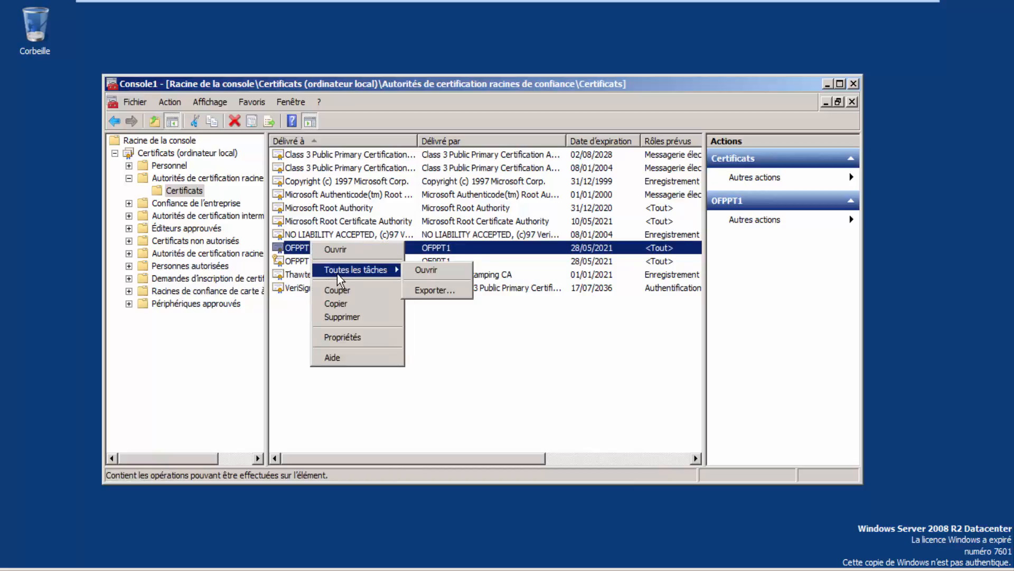
{"action": "left_click", "coordinate": [431, 290]}
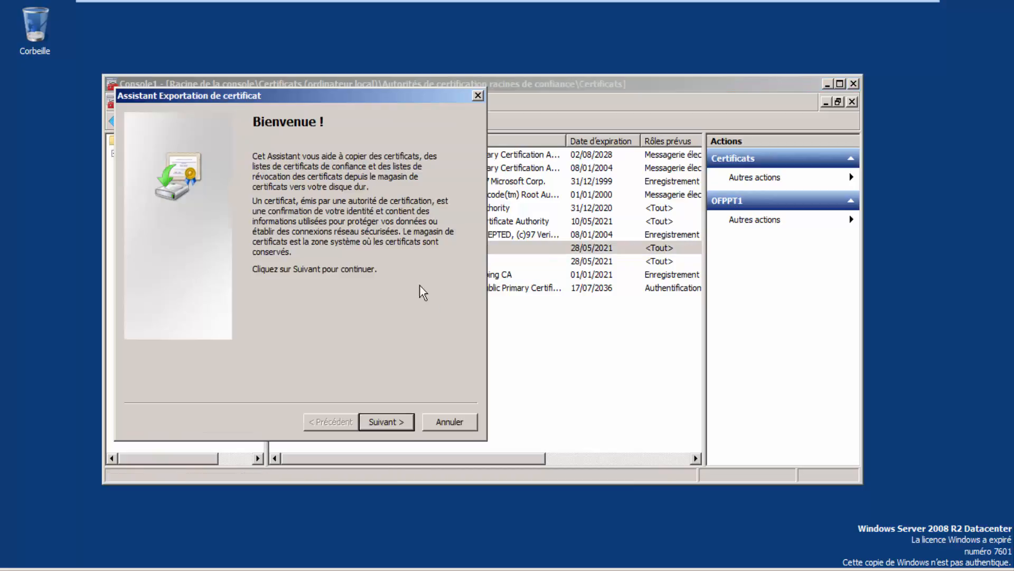
{"action": "left_click", "coordinate": [391, 422]}
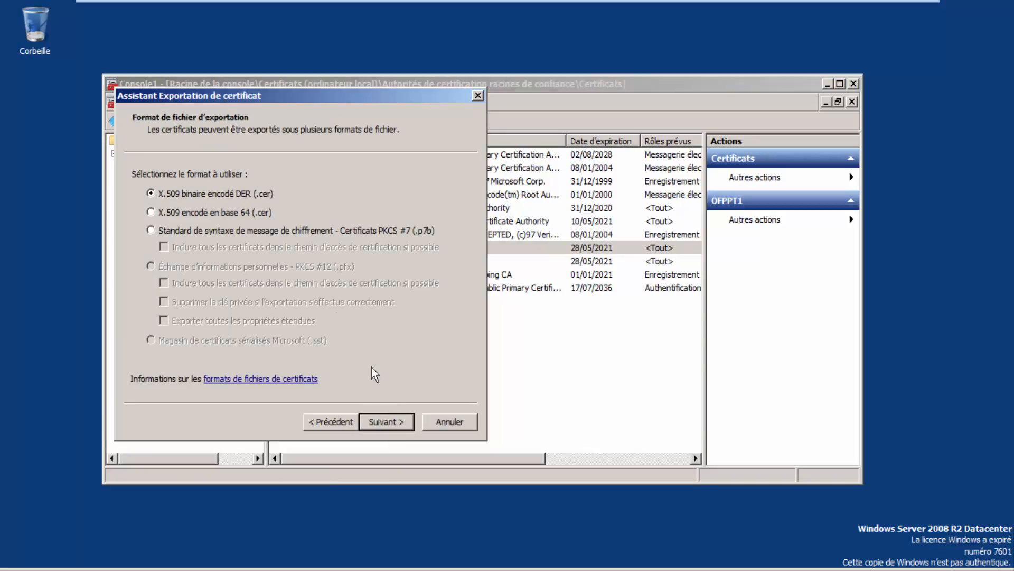
{"action": "left_click", "coordinate": [382, 419]}
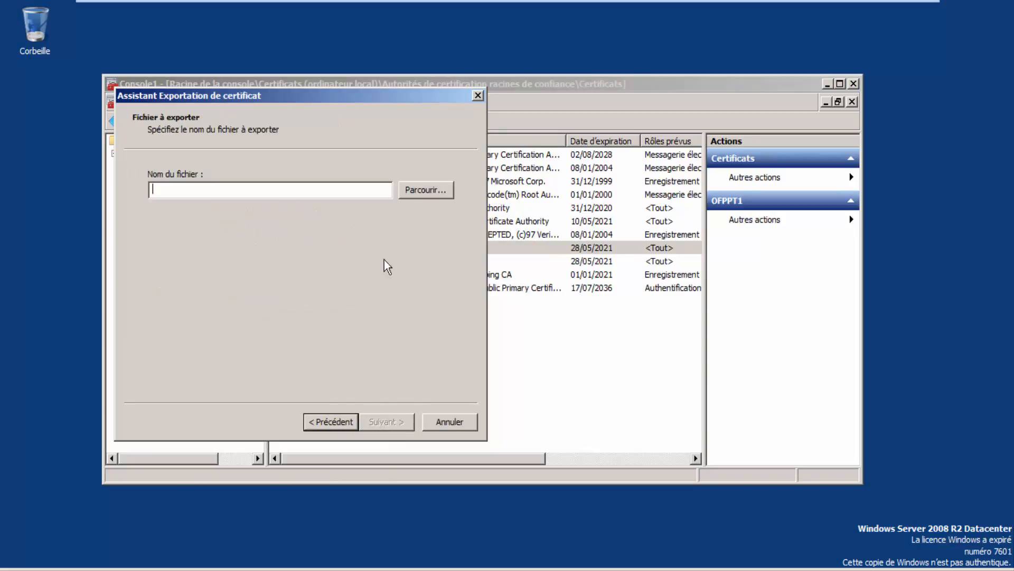
Step: Set the export file to client1 on the Bureau and complete the certificate export
{"action": "left_click", "coordinate": [418, 196]}
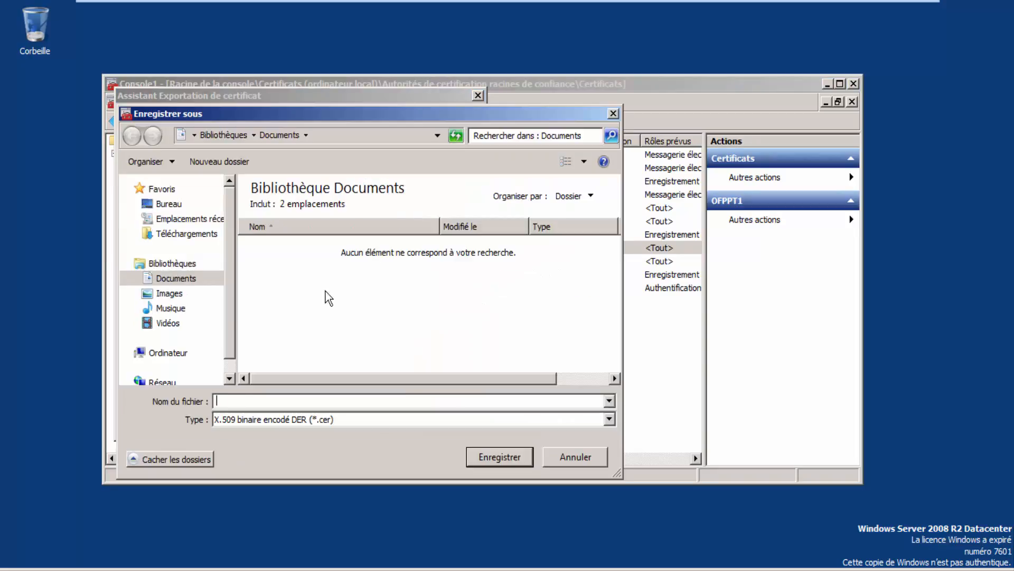
{"action": "left_click", "coordinate": [168, 203]}
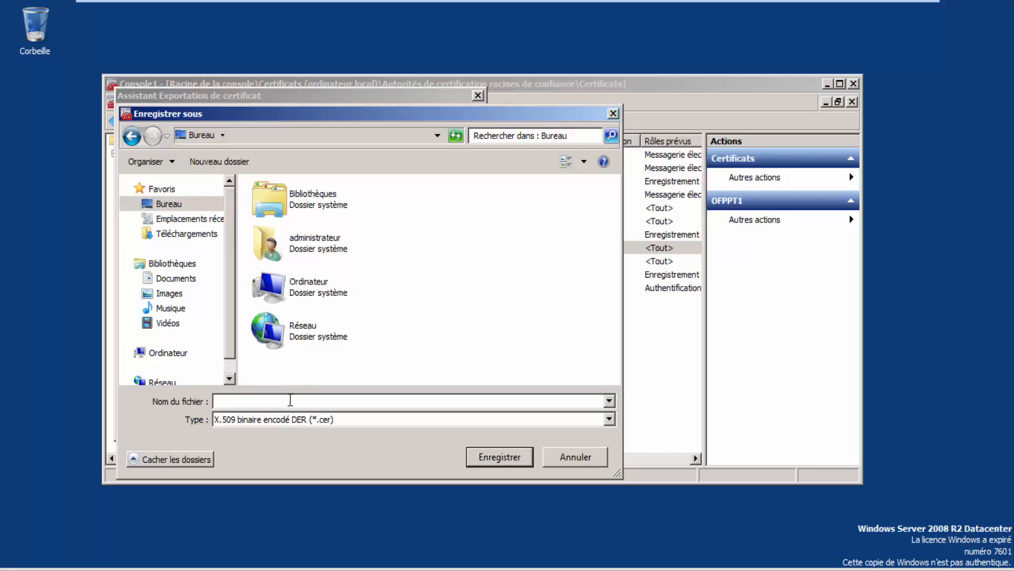
{"action": "type", "text": "client"}
{"action": "key", "text": "Return"}
{"action": "type", "text": "client1"}
{"action": "left_click", "coordinate": [483, 463]}
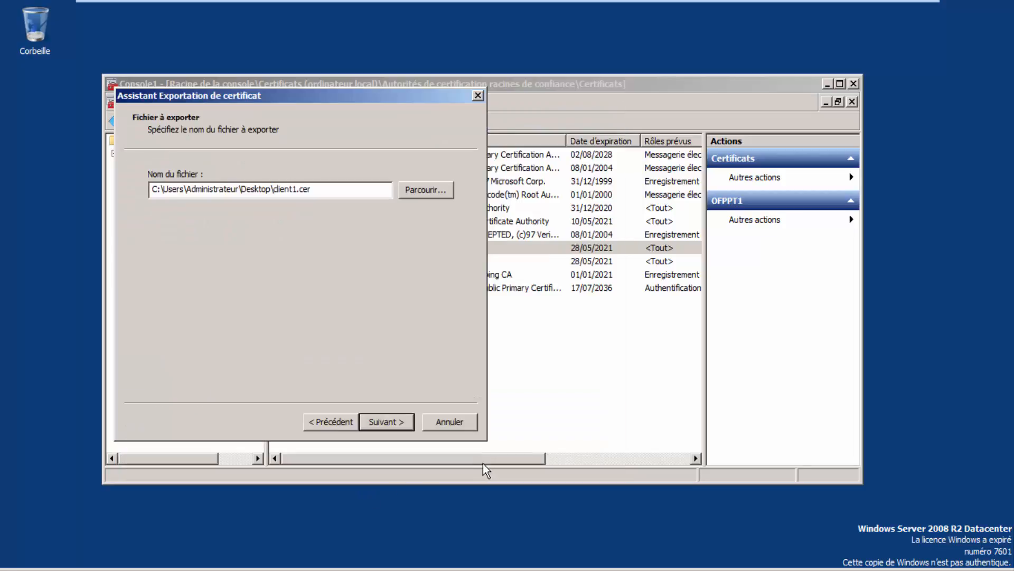
{"action": "left_click", "coordinate": [388, 422]}
{"action": "left_click", "coordinate": [386, 422]}
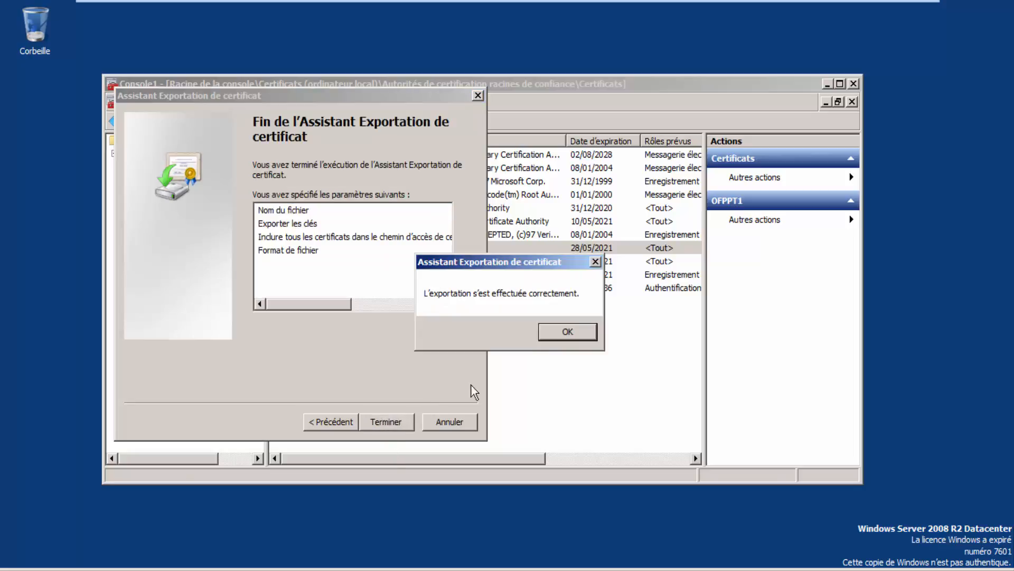
{"action": "left_click", "coordinate": [549, 333]}
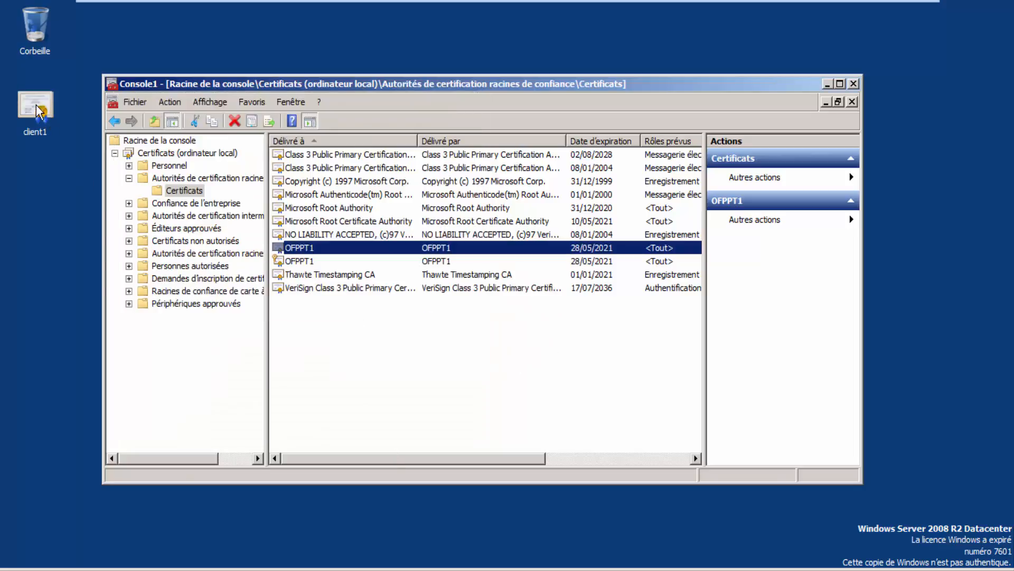
{"action": "left_click", "coordinate": [39, 111]}
{"action": "left_click", "coordinate": [62, 139]}
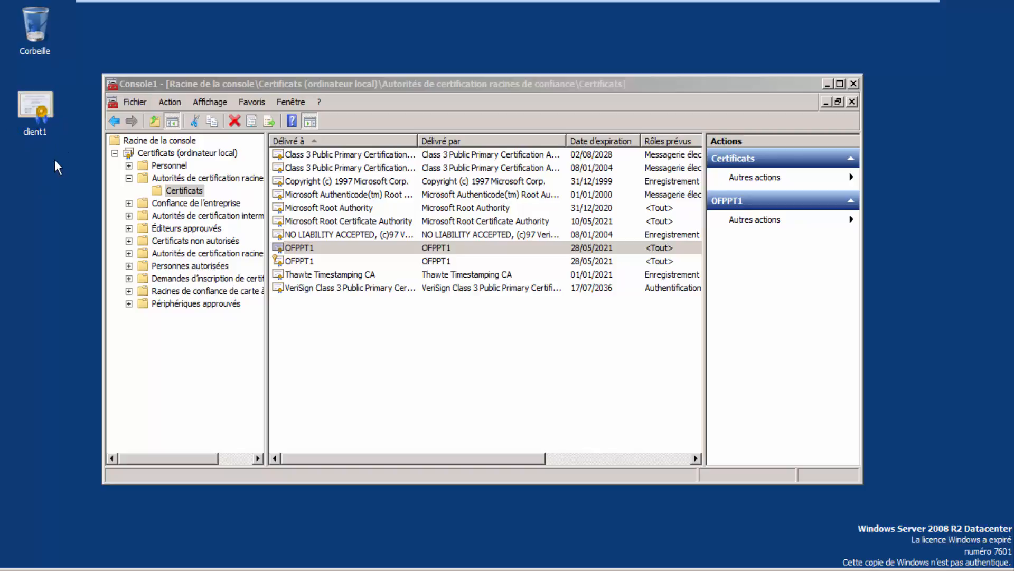
Step: Close the management console, saving its settings as Console1 on the Bureau
{"action": "left_click", "coordinate": [854, 83]}
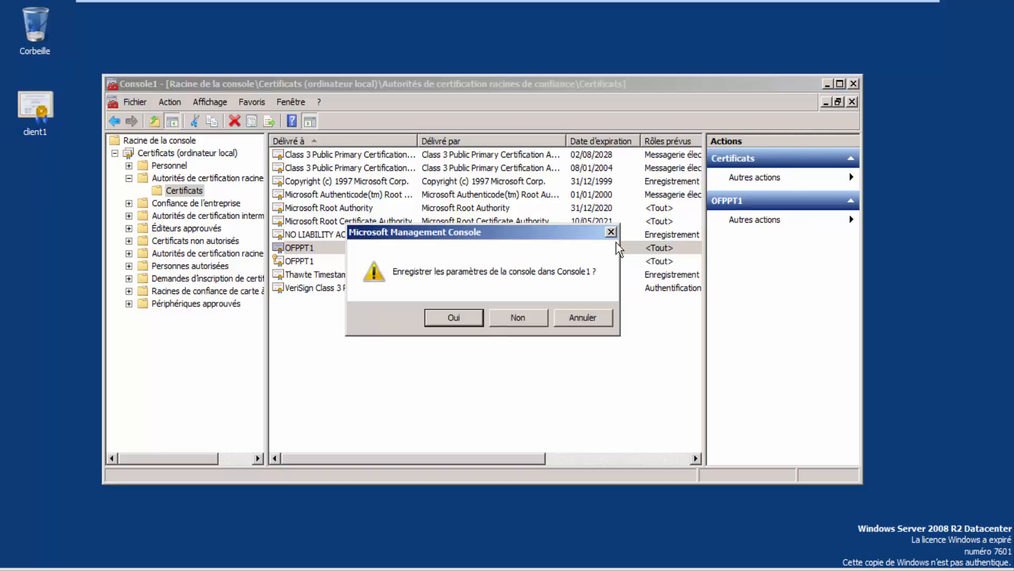
{"action": "left_click", "coordinate": [455, 317]}
{"action": "left_click", "coordinate": [324, 235]}
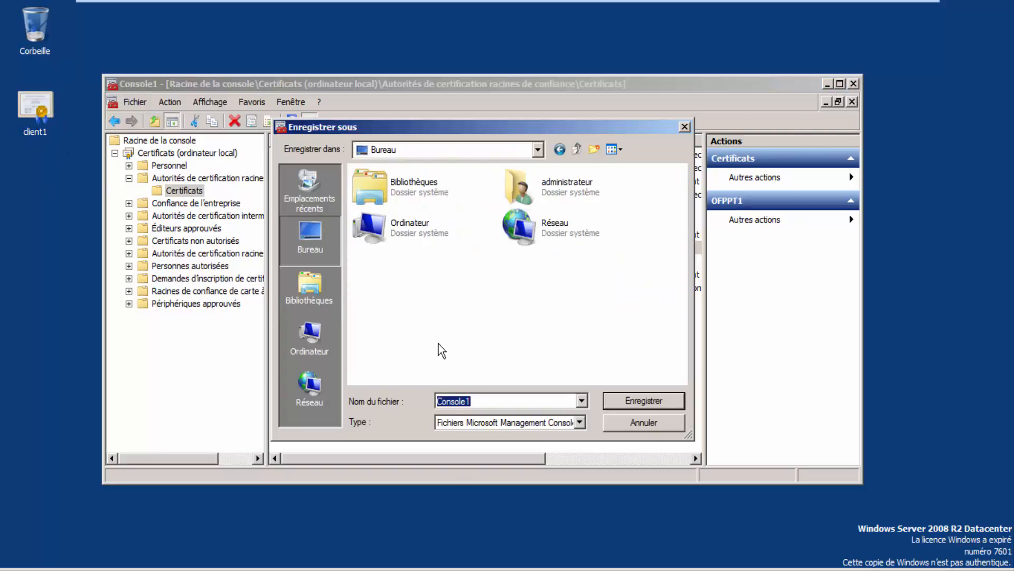
{"action": "left_click", "coordinate": [638, 398]}
Step: Create a new folder named certificat on the desktop
{"action": "right_click", "coordinate": [237, 159]}
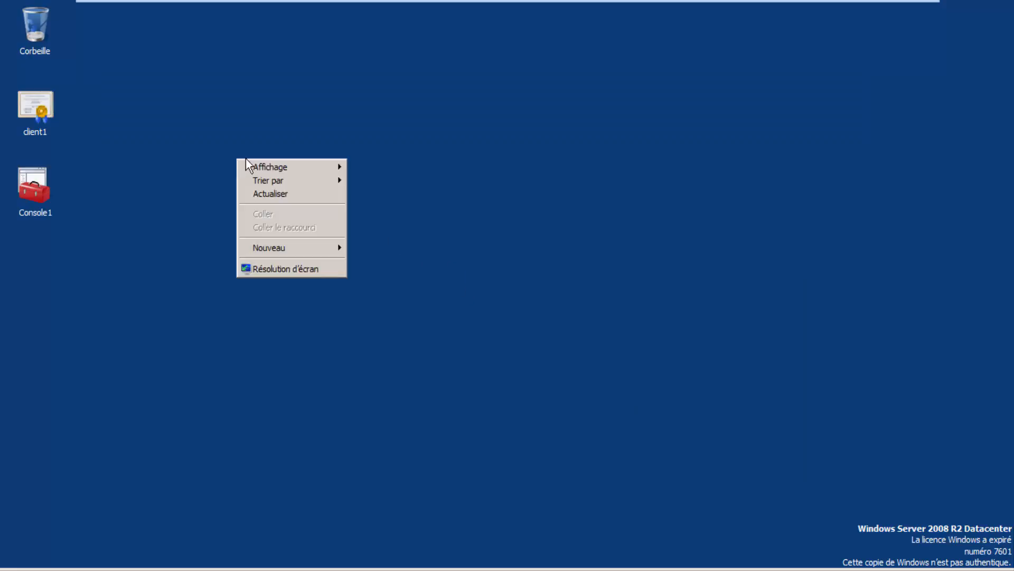
{"action": "mouse_move", "coordinate": [309, 248]}
{"action": "left_click", "coordinate": [361, 248]}
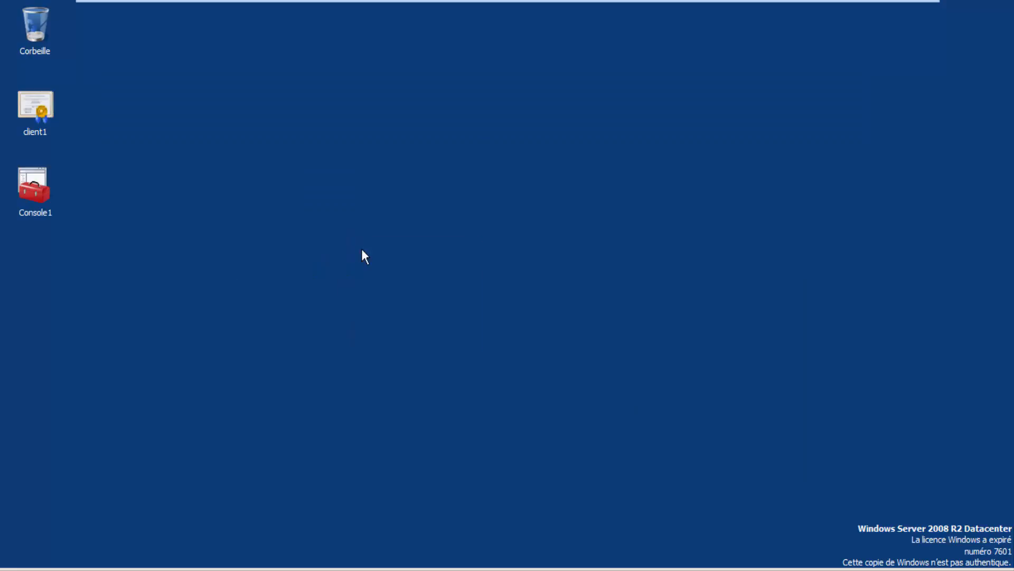
{"action": "type", "text": "certificaty"}
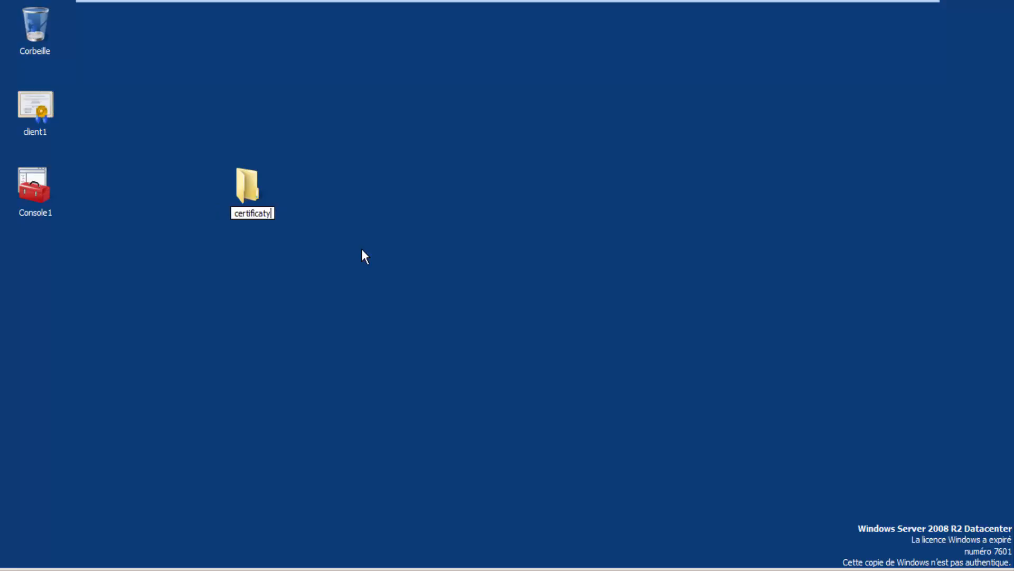
{"action": "key", "text": "BackSpace"}
{"action": "key", "text": "Return"}
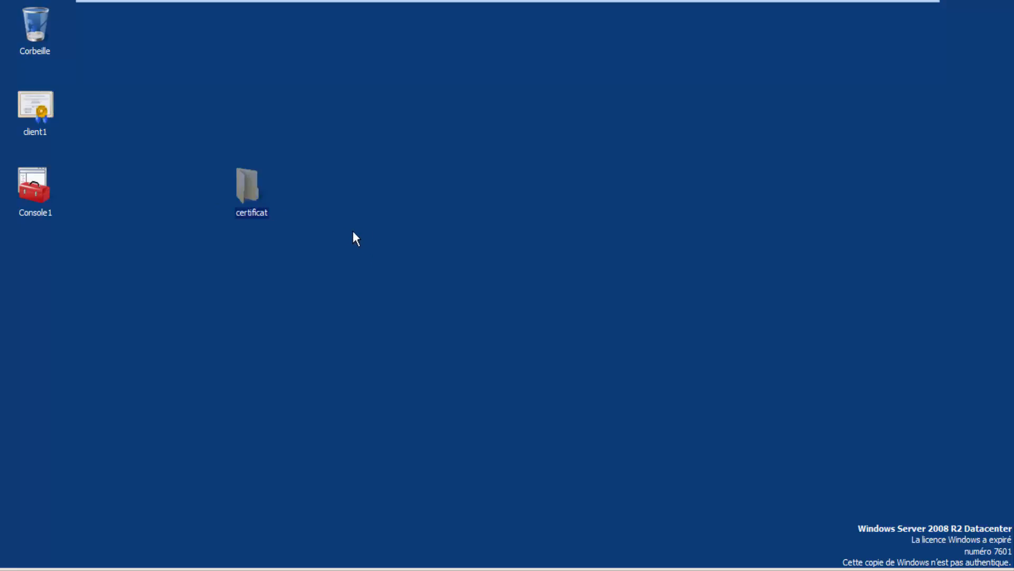
Step: Enable advanced sharing for the certificat folder under the share name certificat
{"action": "right_click", "coordinate": [248, 191]}
{"action": "left_click", "coordinate": [283, 366]}
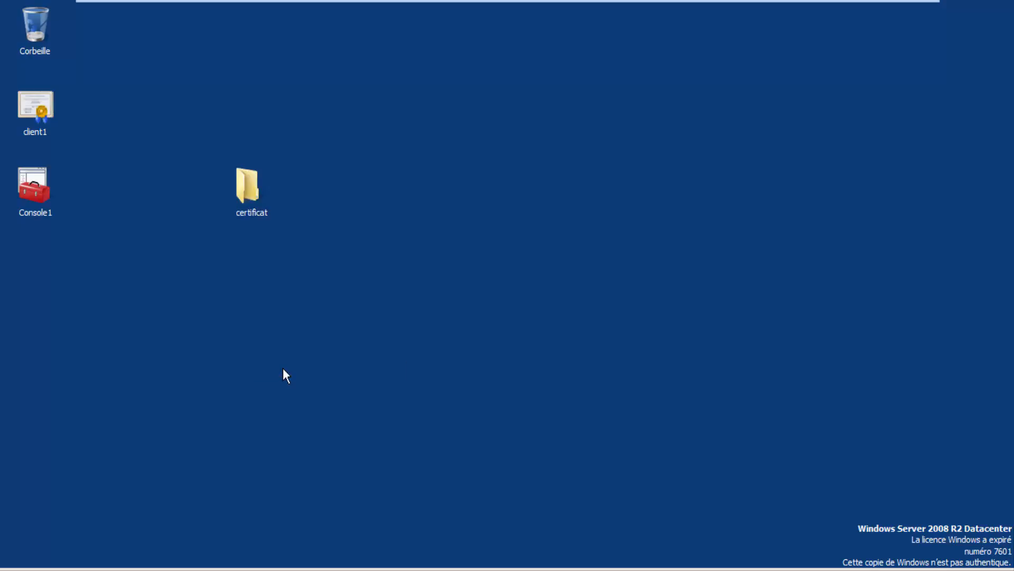
{"action": "left_click", "coordinate": [309, 222]}
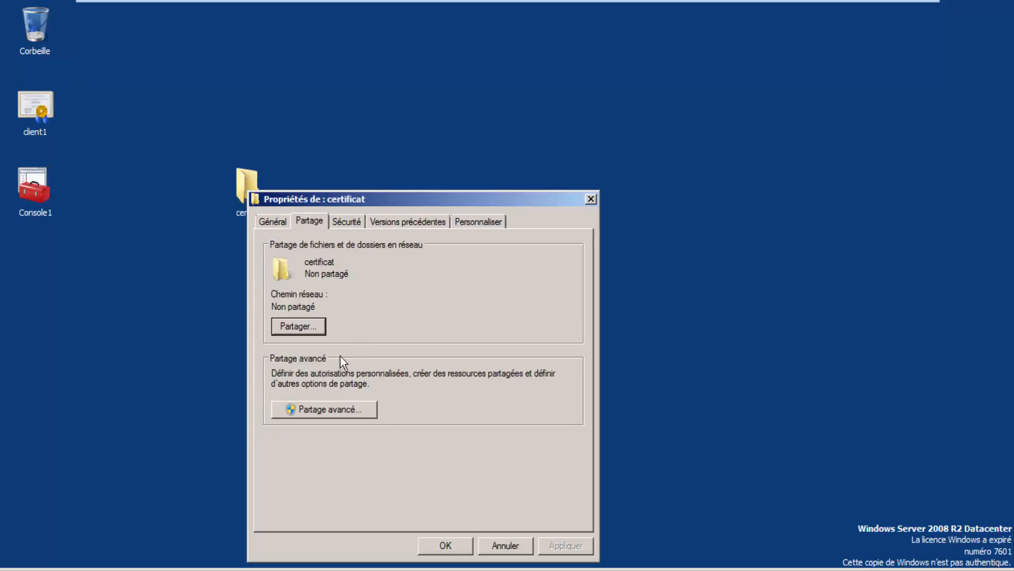
{"action": "left_click", "coordinate": [339, 405]}
{"action": "left_click", "coordinate": [294, 239]}
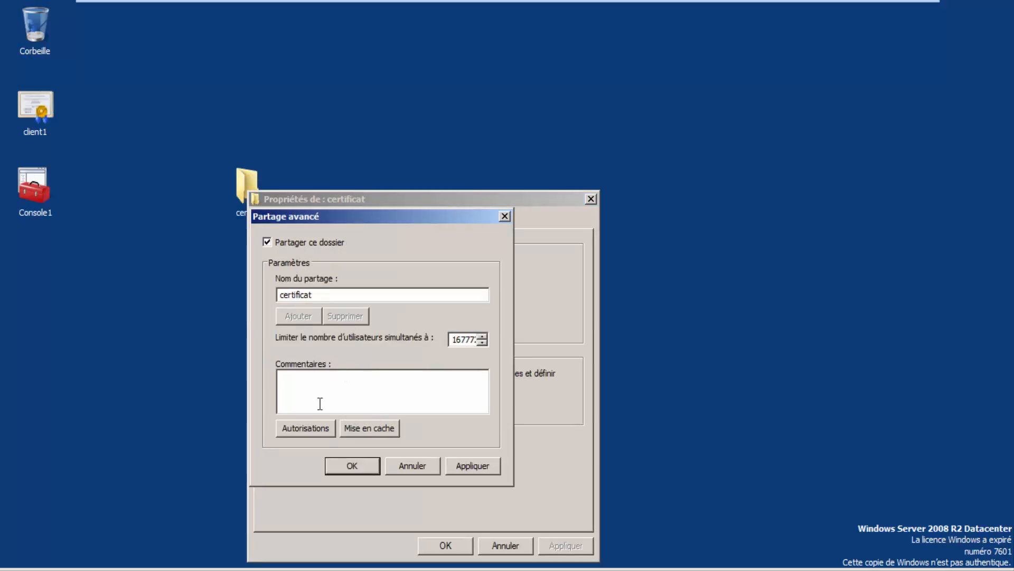
Step: Grant Tout le monde Contrôle total on the certificat share, apply the sharing settings and close the folder properties
{"action": "left_click", "coordinate": [304, 427]}
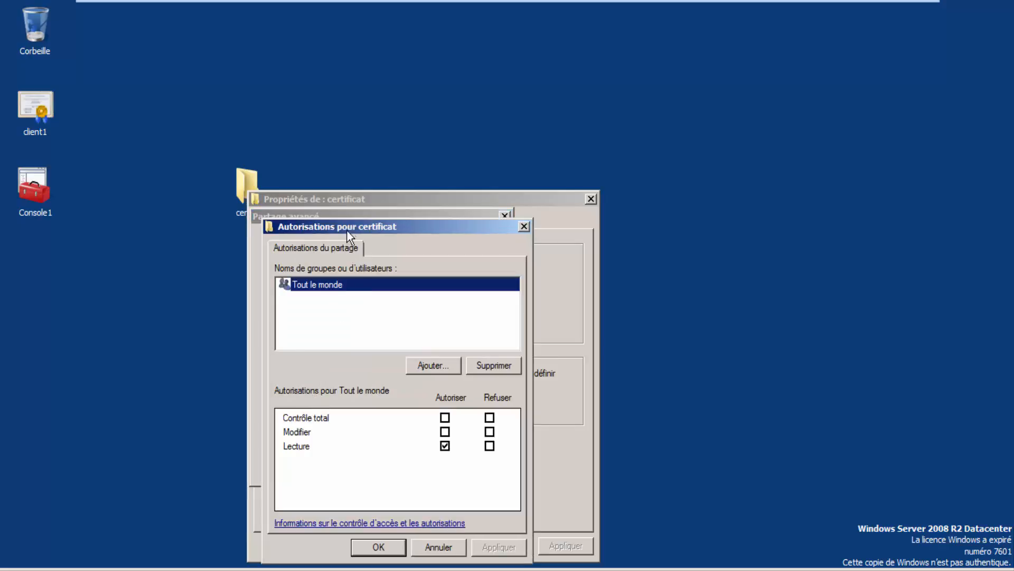
{"action": "left_click_drag", "start_coordinate": [347, 230], "coordinate": [379, 195]}
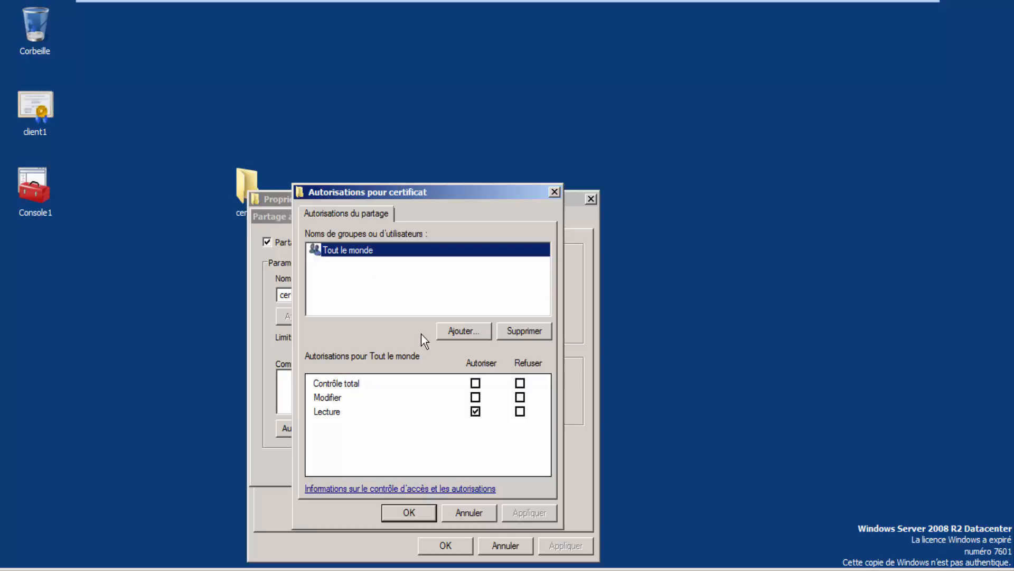
{"action": "left_click", "coordinate": [465, 332]}
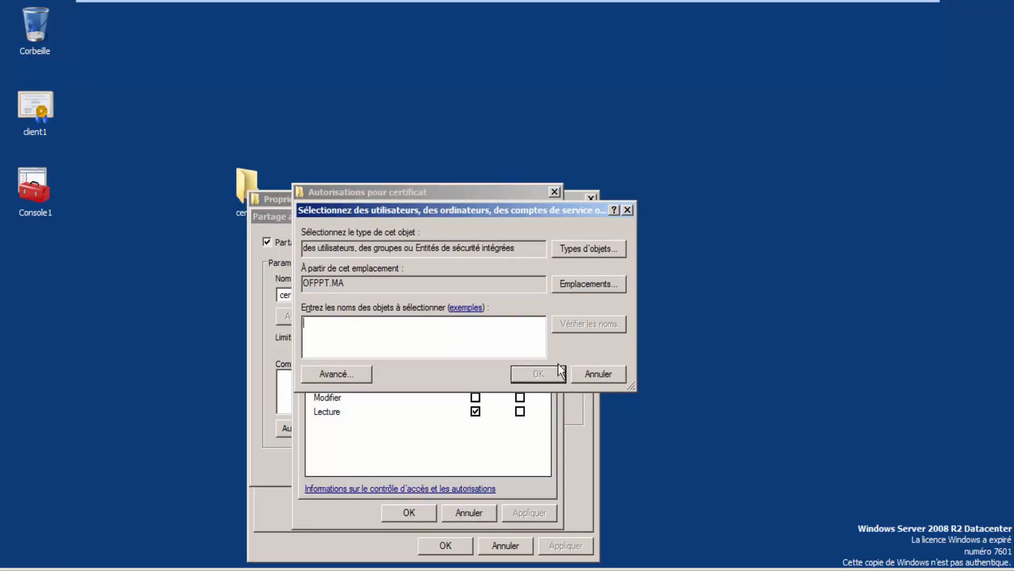
{"action": "left_click", "coordinate": [596, 373]}
{"action": "left_click", "coordinate": [476, 383]}
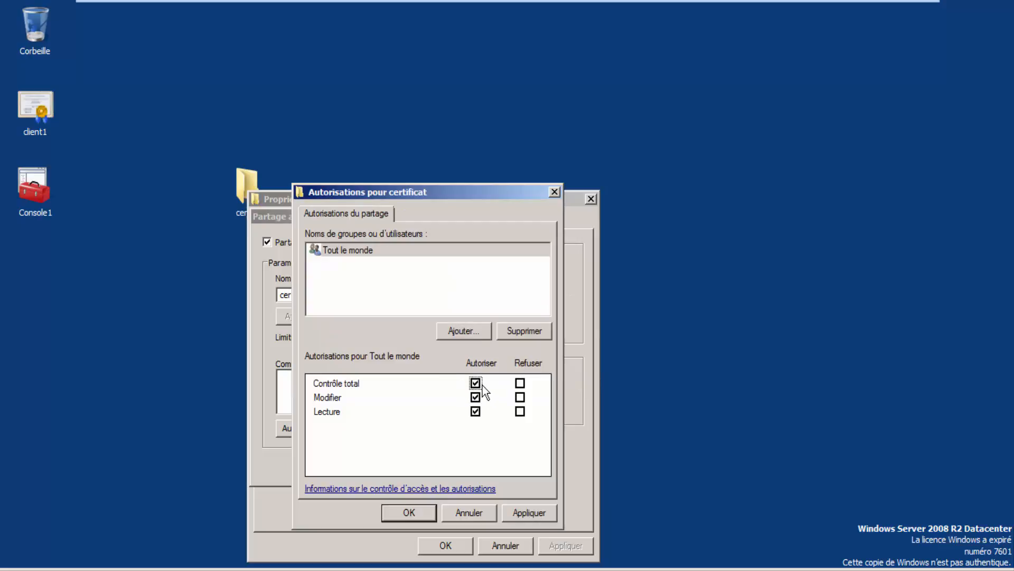
{"action": "left_click", "coordinate": [549, 512]}
{"action": "left_click", "coordinate": [422, 515]}
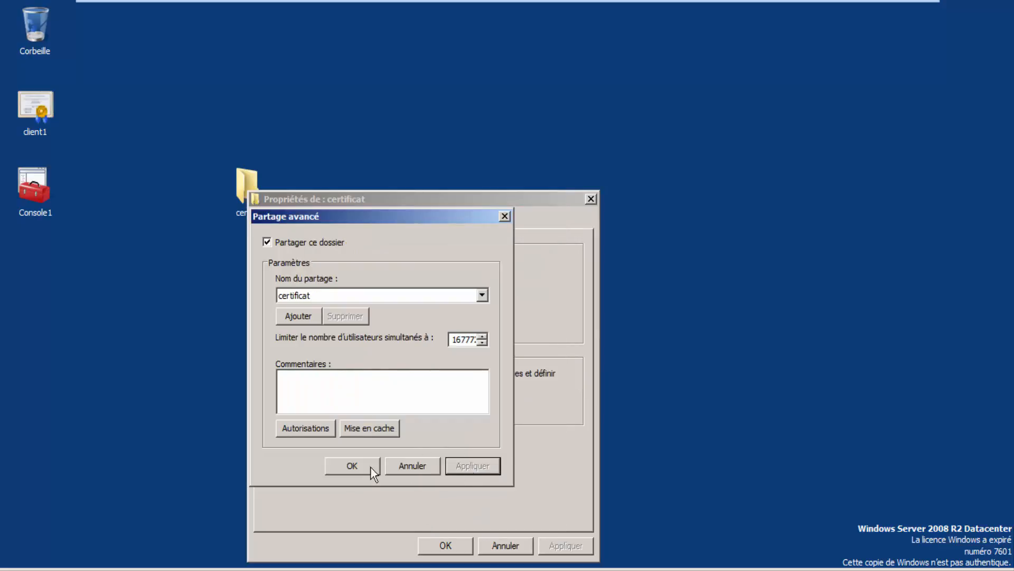
{"action": "left_click", "coordinate": [351, 466]}
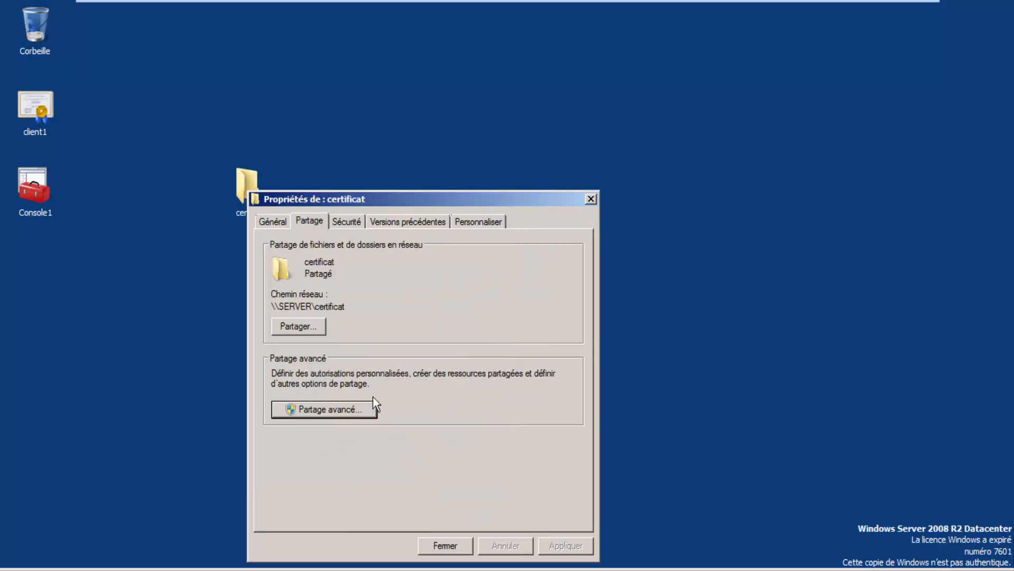
{"action": "left_click", "coordinate": [452, 541]}
Step: Move the exported client1 certificate into the shared certificat folder
{"action": "left_click_drag", "start_coordinate": [33, 120], "coordinate": [246, 186]}
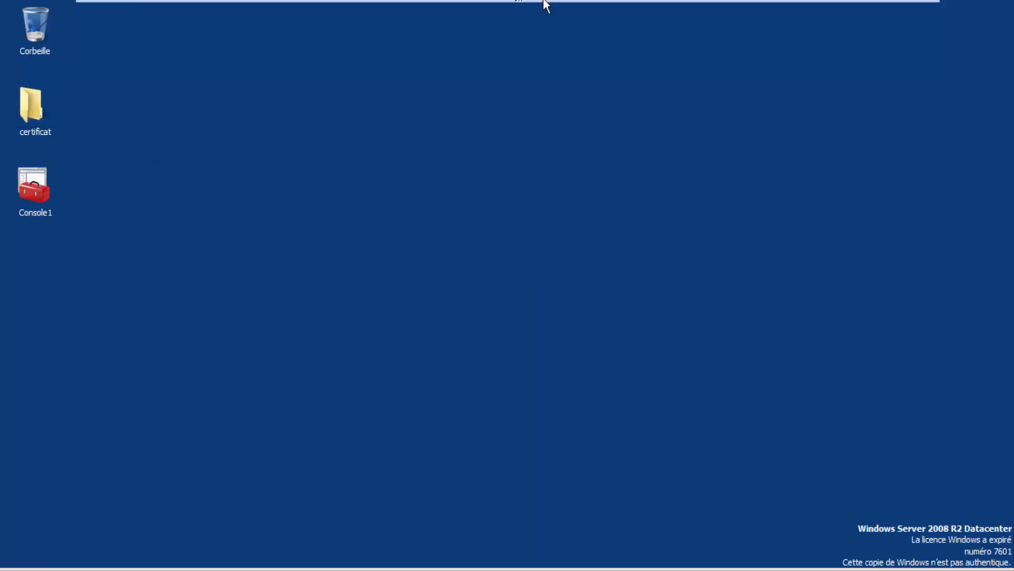
Step: Switch to the Windows XP Pro 1 virtual machine and close its open command prompt
{"action": "mouse_move", "coordinate": [543, 1]}
{"action": "left_click", "coordinate": [765, 11]}
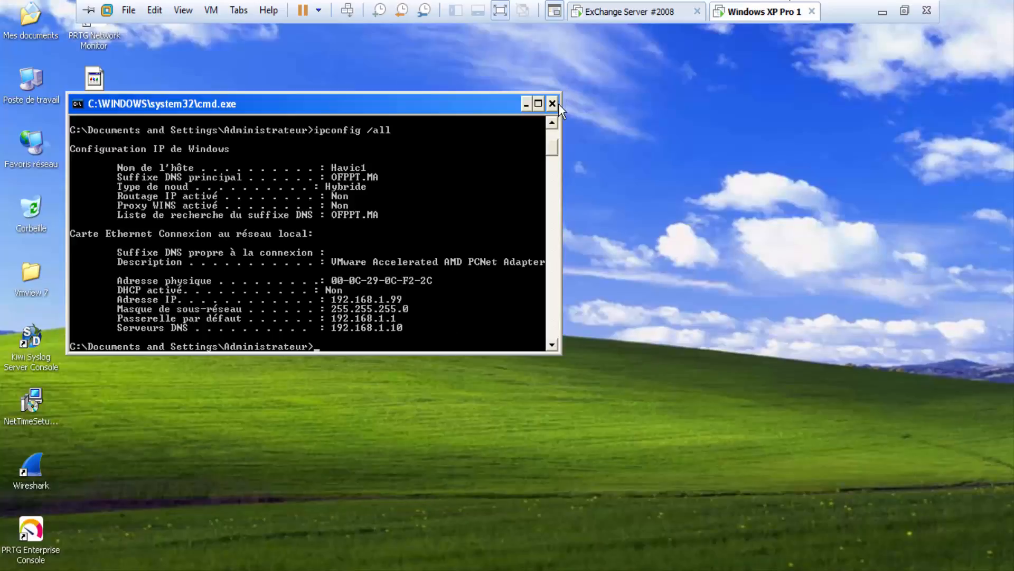
{"action": "left_click", "coordinate": [552, 104]}
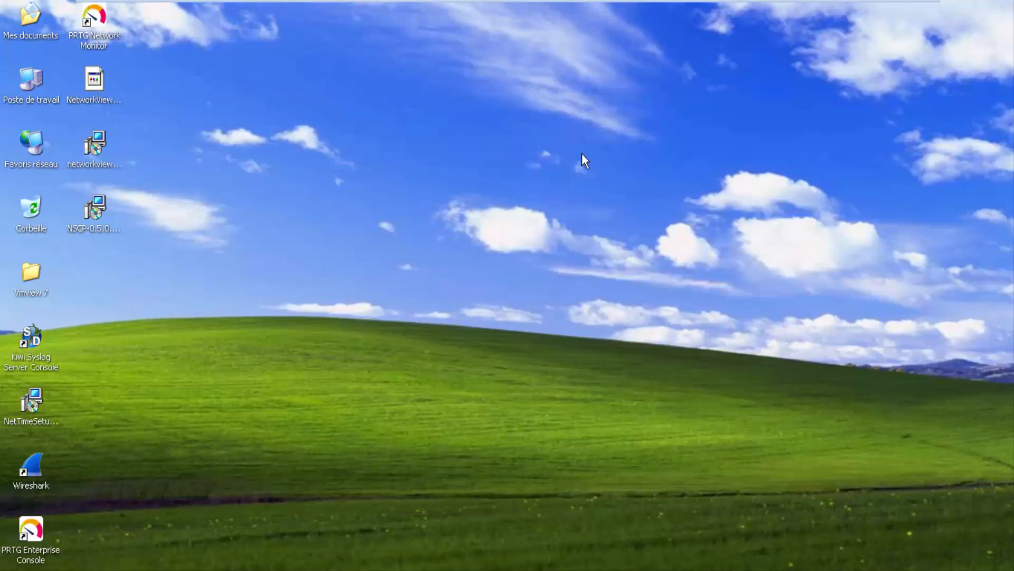
Step: Connect to the server's network shares at \\192.168.1.10 using the Run command
{"action": "key", "text": "super+r"}
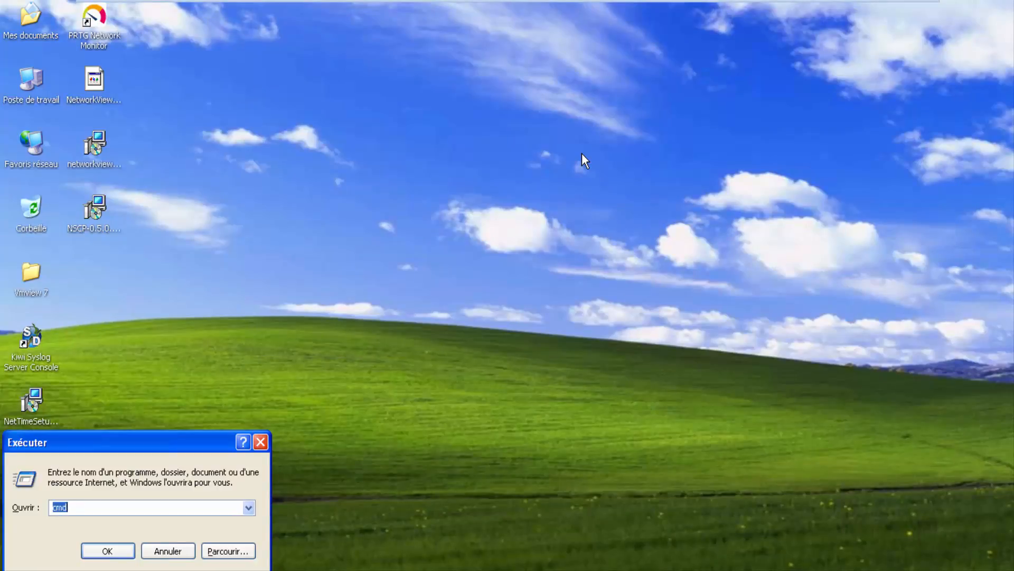
{"action": "type", "text": "\\\\192.168.1.1"}
{"action": "key", "text": "Return"}
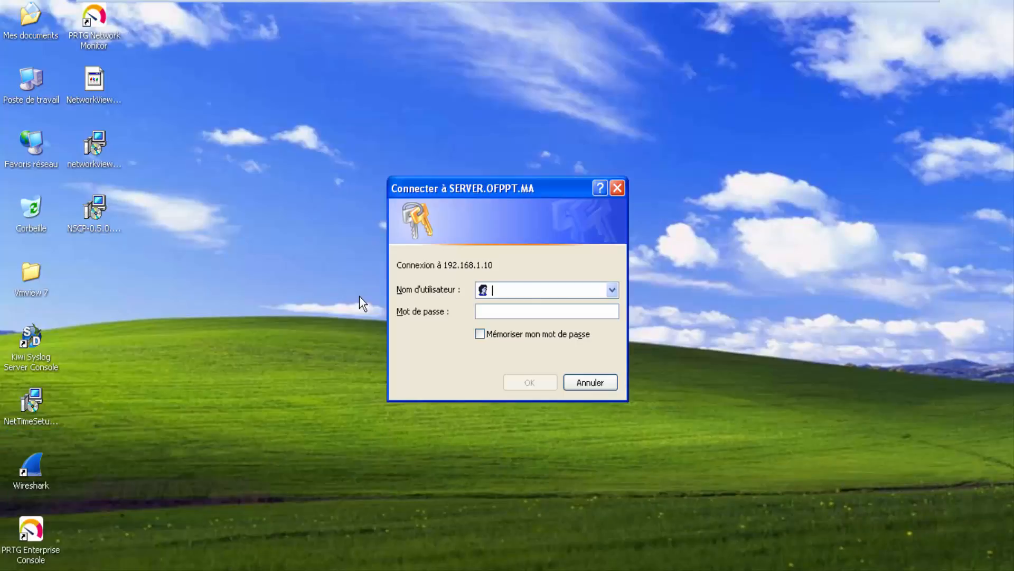
{"action": "left_click_drag", "start_coordinate": [503, 179], "coordinate": [466, 111]}
{"action": "left_click", "coordinate": [10, 566]}
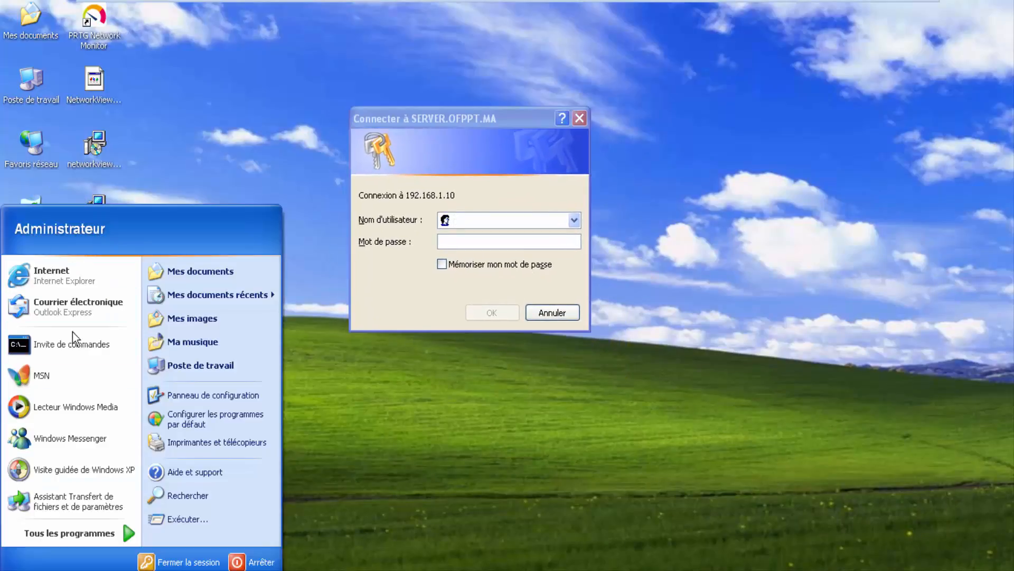
{"action": "left_click", "coordinate": [204, 135]}
{"action": "mouse_move", "coordinate": [448, 109]}
{"action": "left_mouse_down"}
{"action": "mouse_move", "coordinate": [429, 112]}
{"action": "mouse_move", "coordinate": [451, 108]}
{"action": "left_mouse_up"}
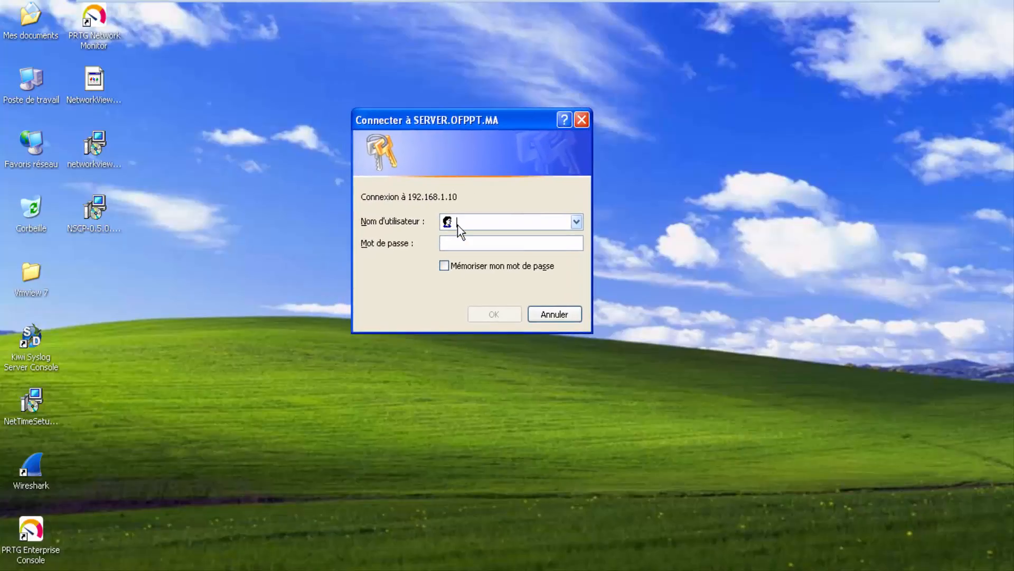
Step: Sign in to the server at 192.168.1.10 as administrateur with the account password
{"action": "left_click", "coordinate": [490, 226]}
{"action": "left_click_drag", "start_coordinate": [442, 124], "coordinate": [460, 112]}
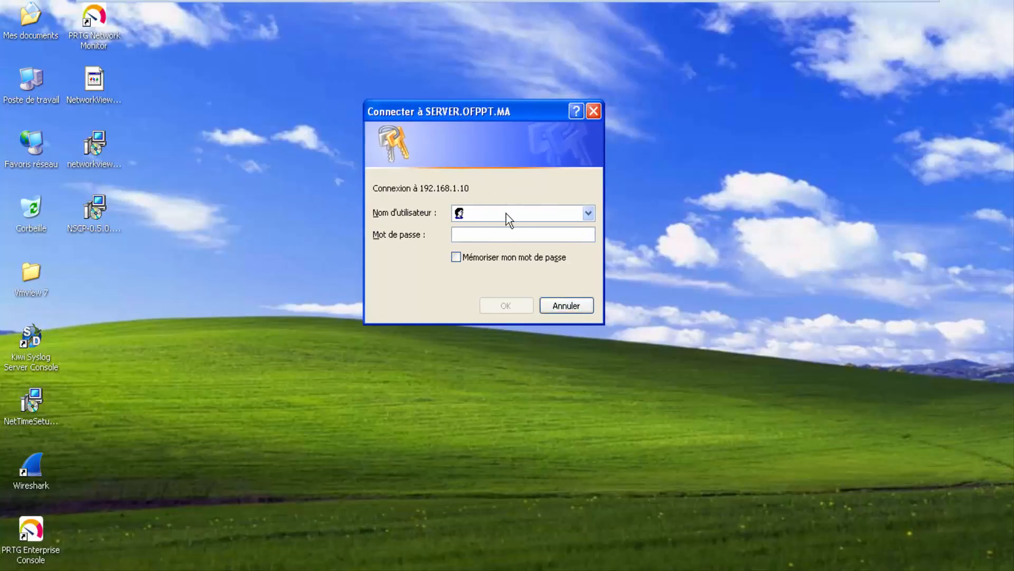
{"action": "type", "text": "admin"}
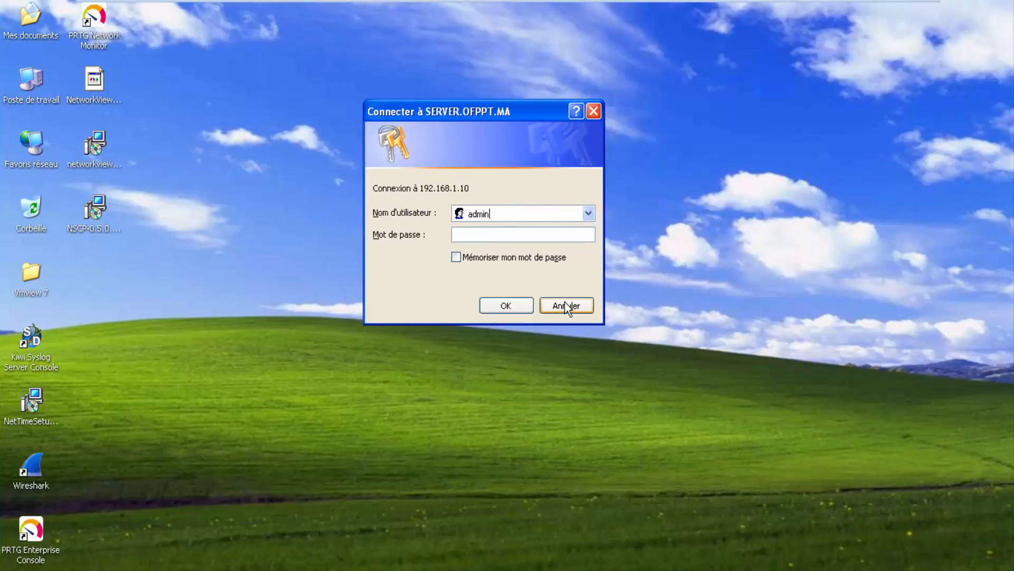
{"action": "type", "text": "istrateur"}
{"action": "key", "text": "Tab"}
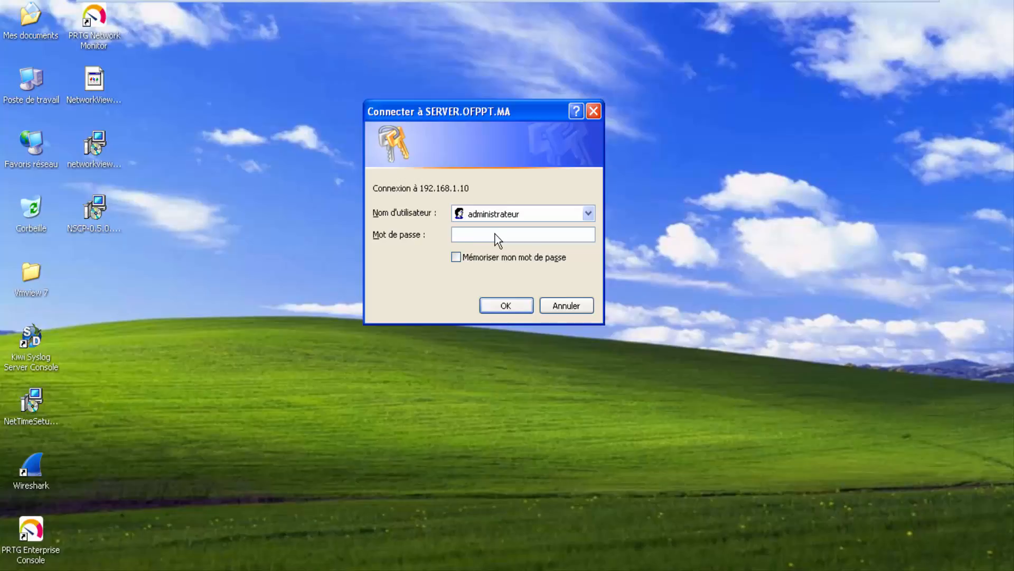
{"action": "type", "text": "*****"}
{"action": "key", "text": "Return"}
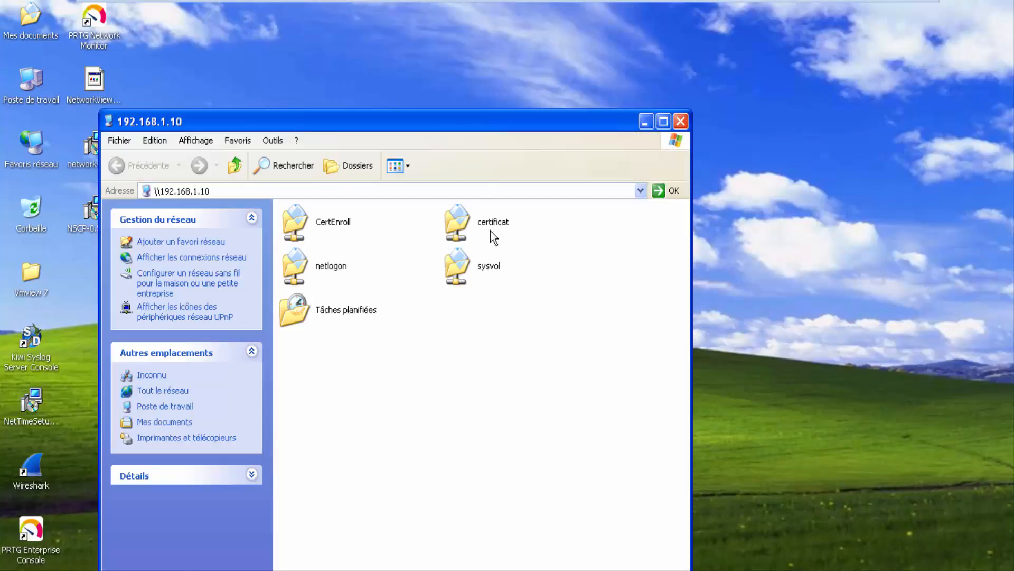
Step: Copy the client1 certificate from the server's certificat share to the desktop and close the share window
{"action": "left_click_drag", "start_coordinate": [480, 119], "coordinate": [533, 61]}
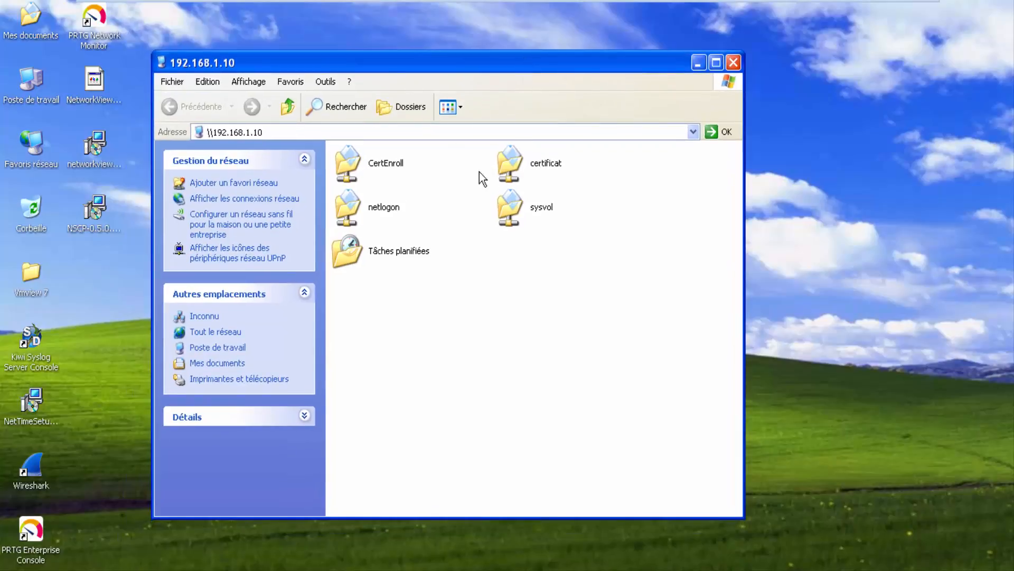
{"action": "double_click", "coordinate": [527, 161]}
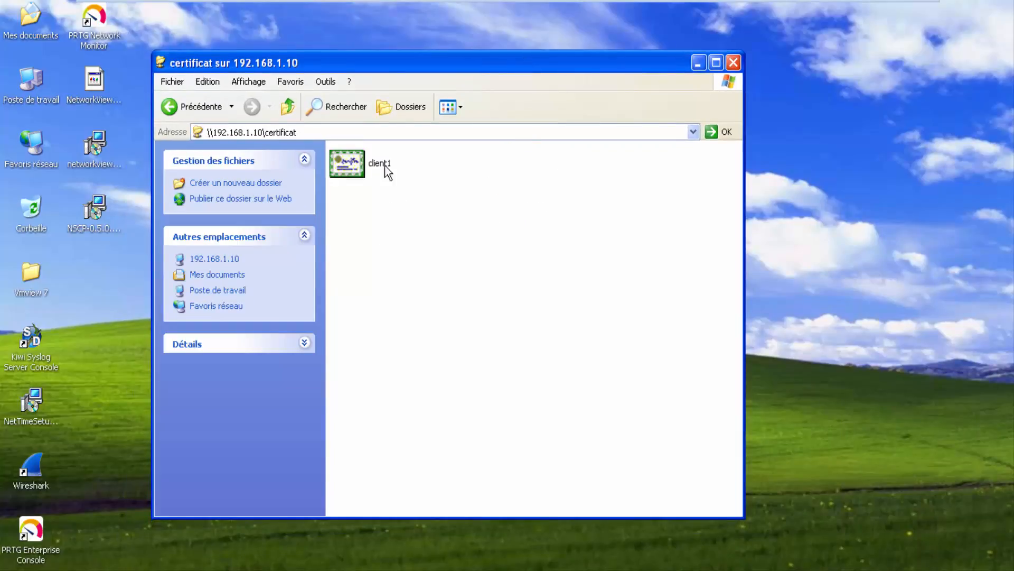
{"action": "left_click", "coordinate": [386, 166]}
{"action": "left_click_drag", "start_coordinate": [344, 170], "coordinate": [840, 198]}
{"action": "left_click", "coordinate": [528, 325]}
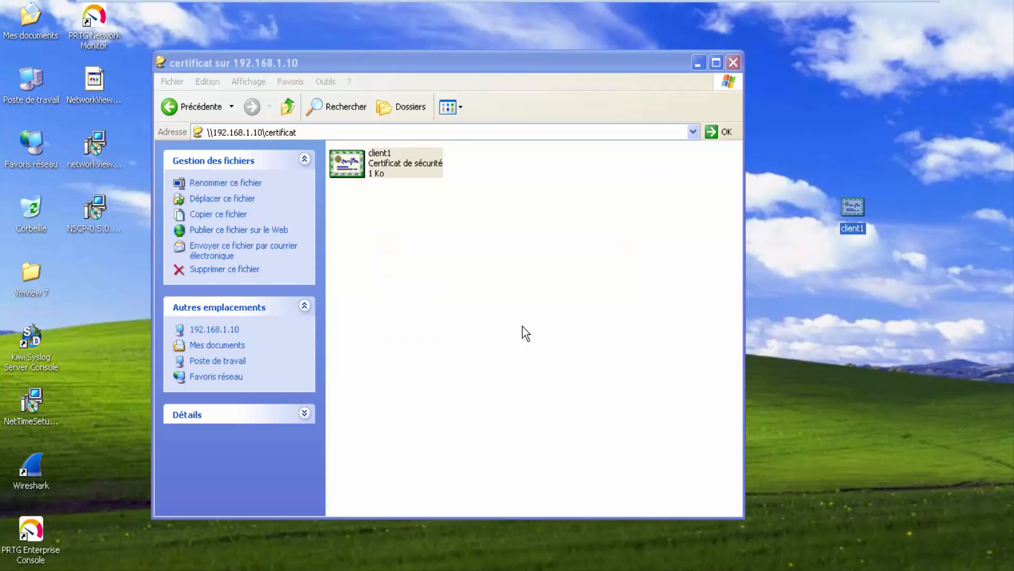
{"action": "left_click", "coordinate": [734, 62]}
{"action": "left_click_drag", "start_coordinate": [852, 207], "coordinate": [599, 143]}
{"action": "left_click", "coordinate": [539, 220]}
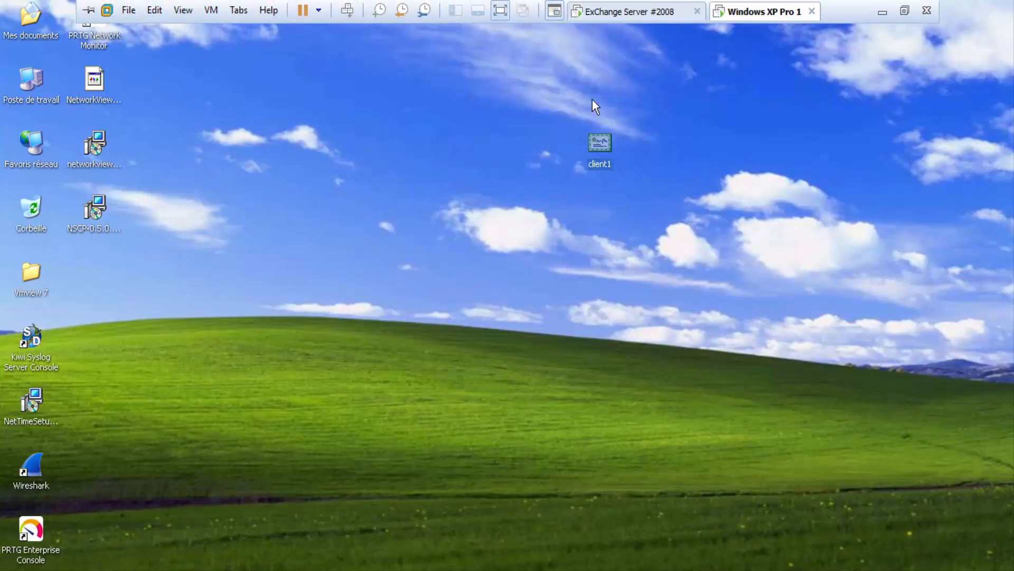
{"action": "double_click", "coordinate": [40, 74]}
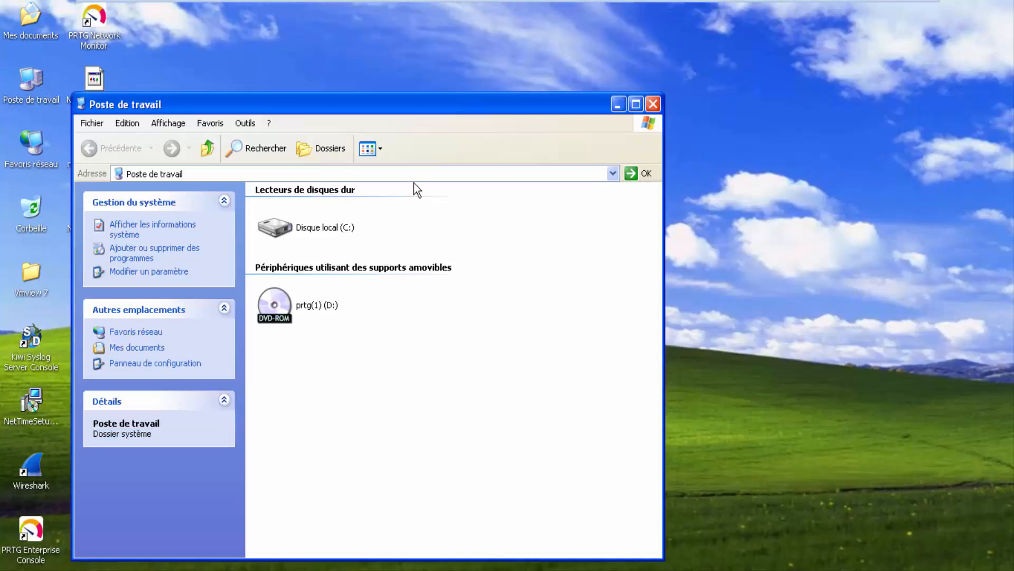
{"action": "double_click", "coordinate": [465, 108]}
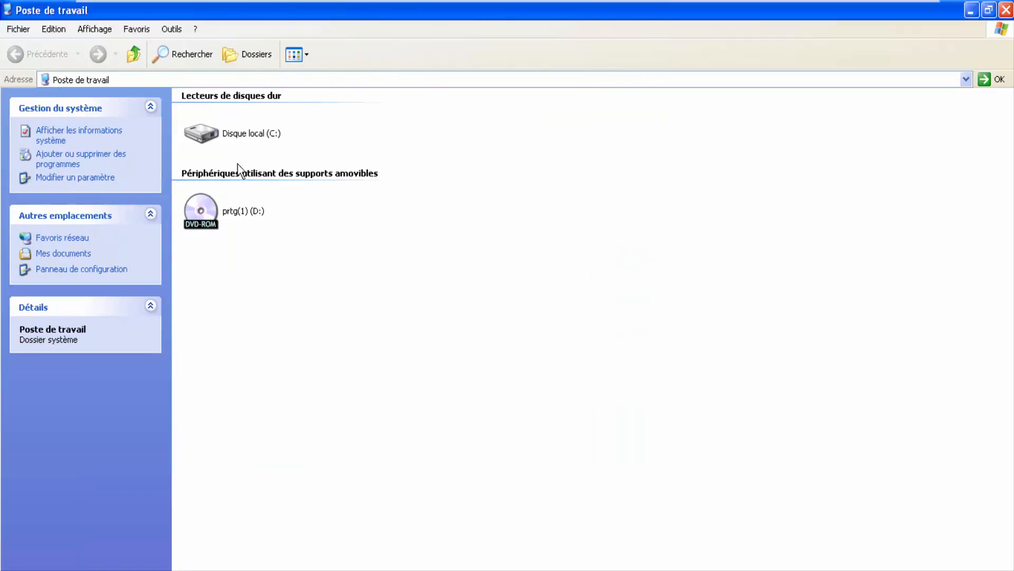
{"action": "left_click", "coordinate": [172, 29]}
{"action": "left_click", "coordinate": [182, 45]}
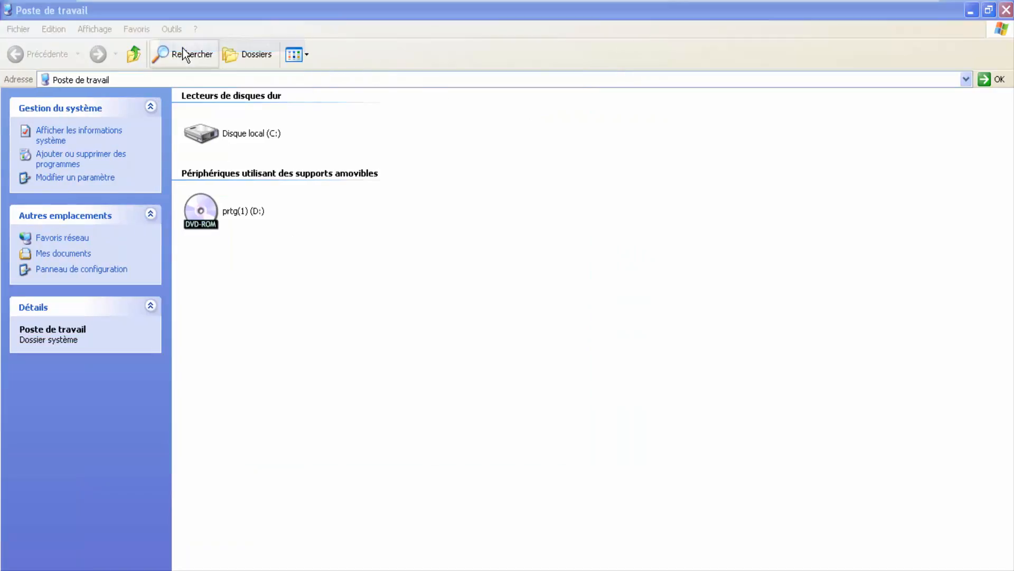
{"action": "left_click", "coordinate": [415, 206]}
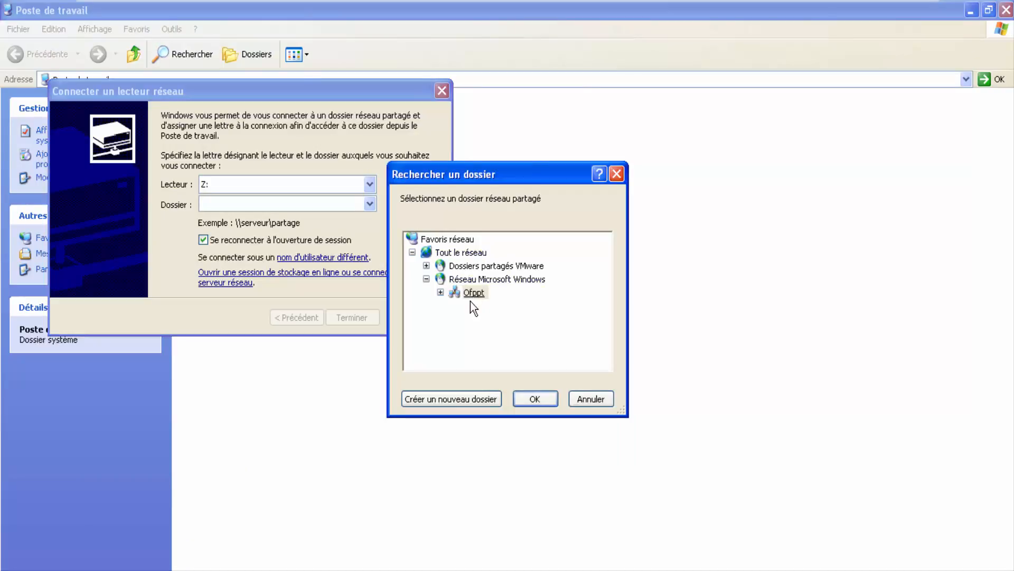
{"action": "left_click", "coordinate": [441, 292]}
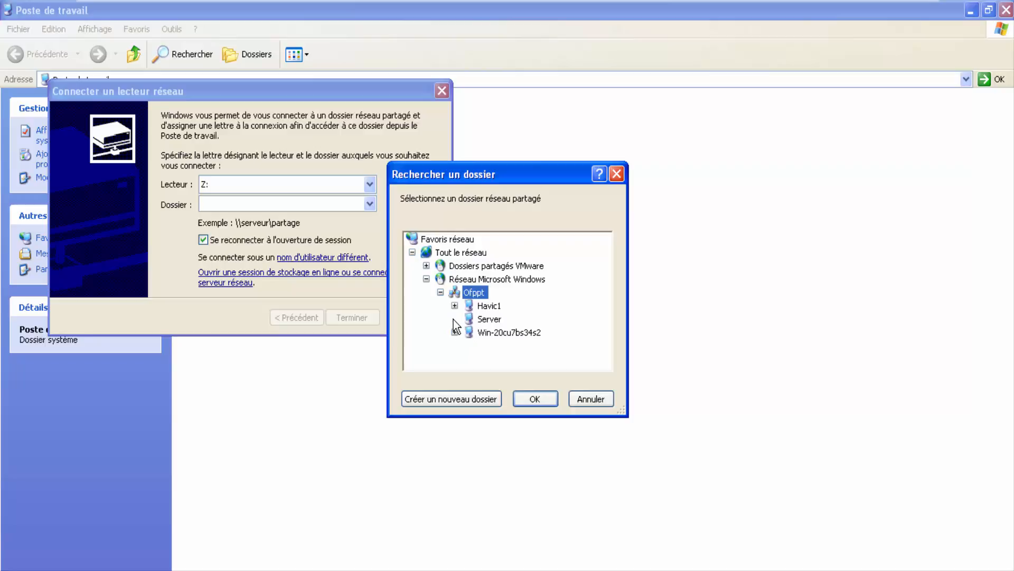
{"action": "left_click", "coordinate": [454, 319]}
{"action": "left_click", "coordinate": [475, 321]}
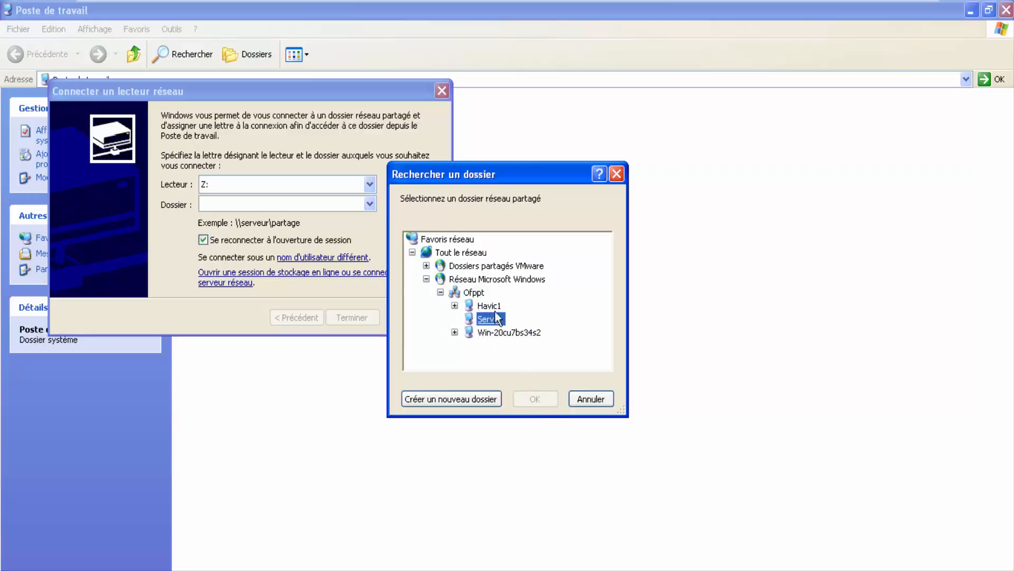
{"action": "left_click_drag", "start_coordinate": [460, 174], "coordinate": [460, 135]}
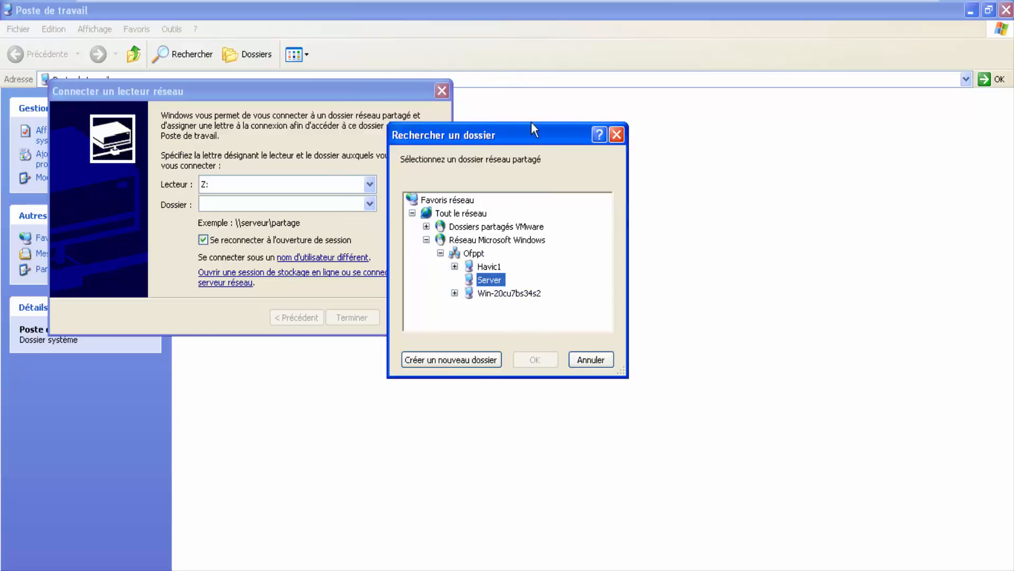
{"action": "left_click", "coordinate": [603, 362]}
{"action": "left_click", "coordinate": [442, 92]}
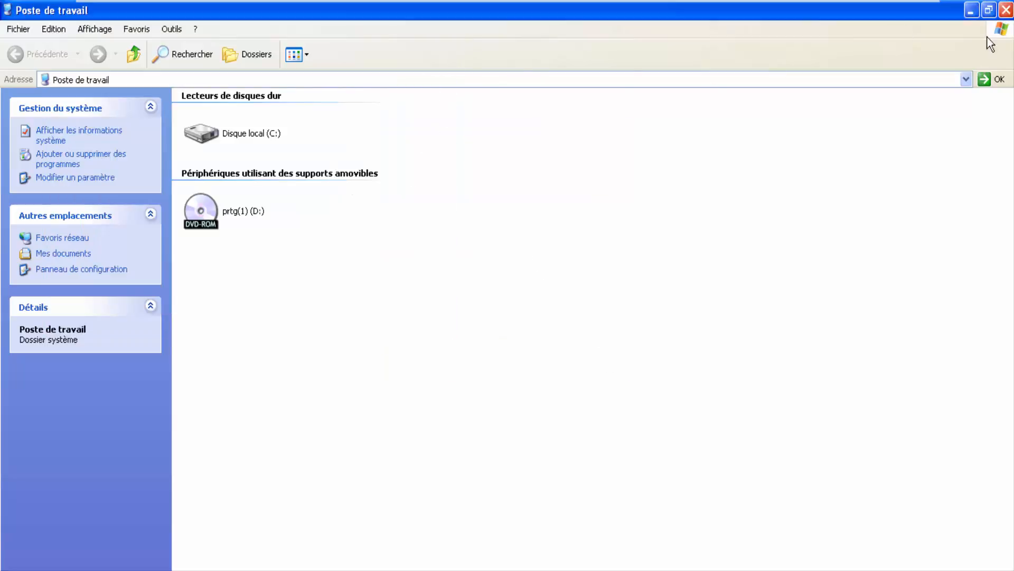
{"action": "left_click", "coordinate": [1008, 10]}
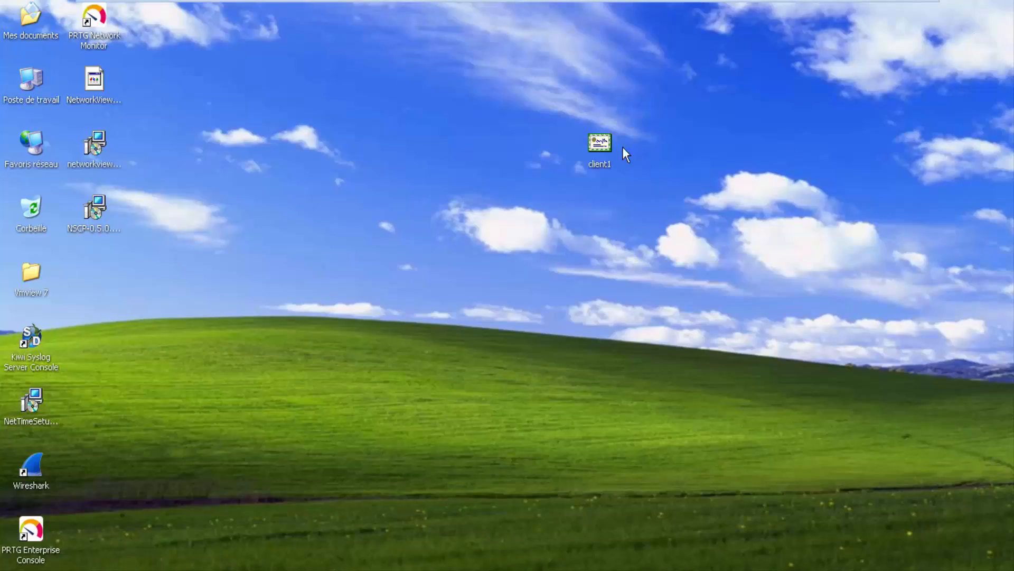
Step: Open the certificate services site at 192.168.1.10/certsrv in Internet Explorer
{"action": "left_click_drag", "start_coordinate": [571, 144], "coordinate": [570, 144]}
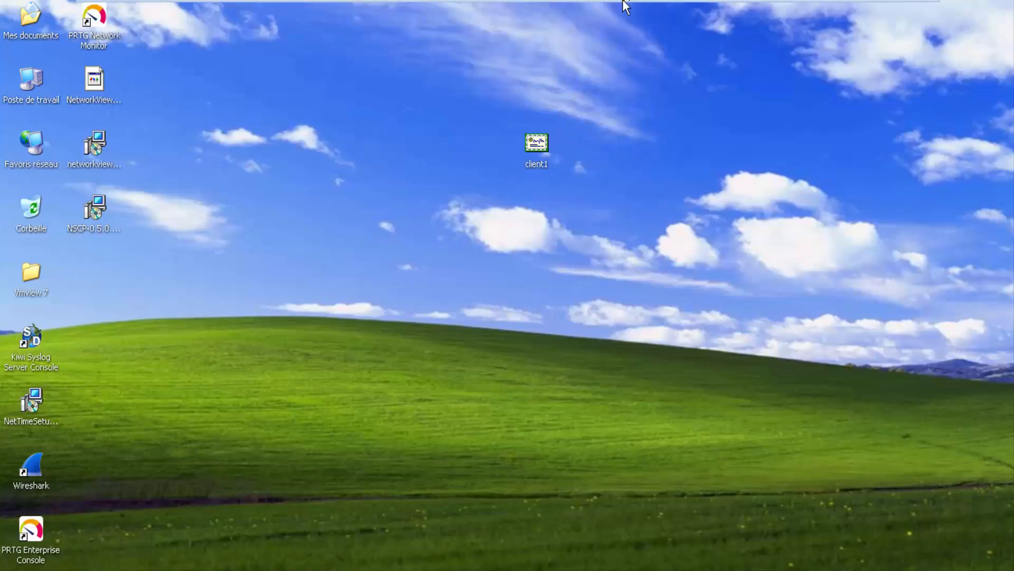
{"action": "mouse_move", "coordinate": [625, 2]}
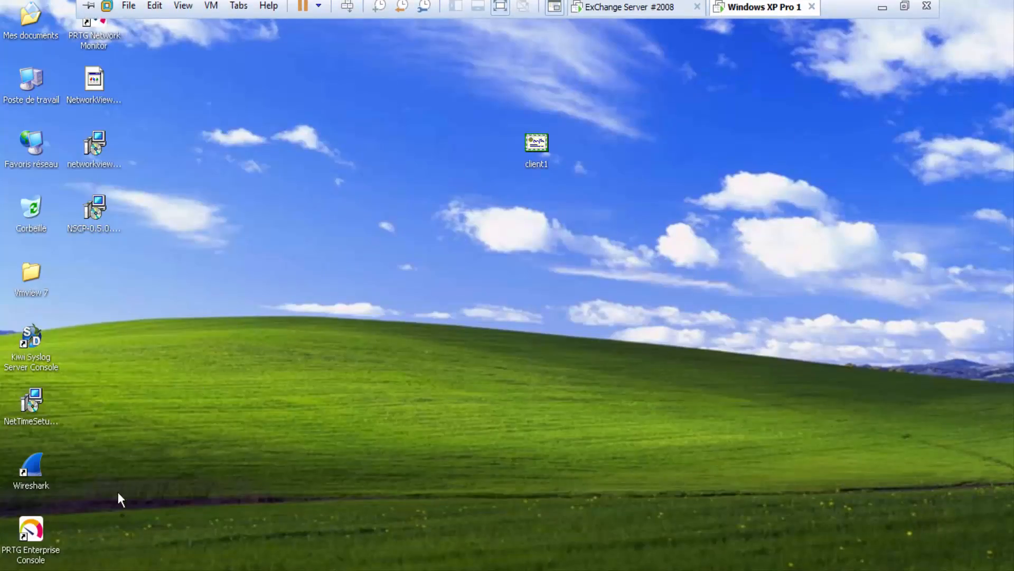
{"action": "left_click", "coordinate": [23, 570]}
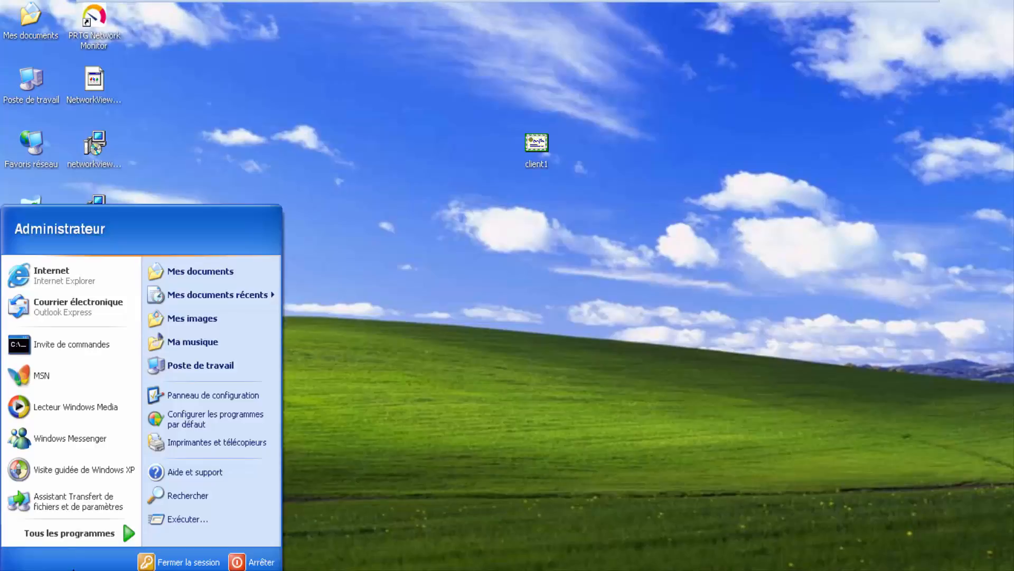
{"action": "left_click", "coordinate": [56, 274]}
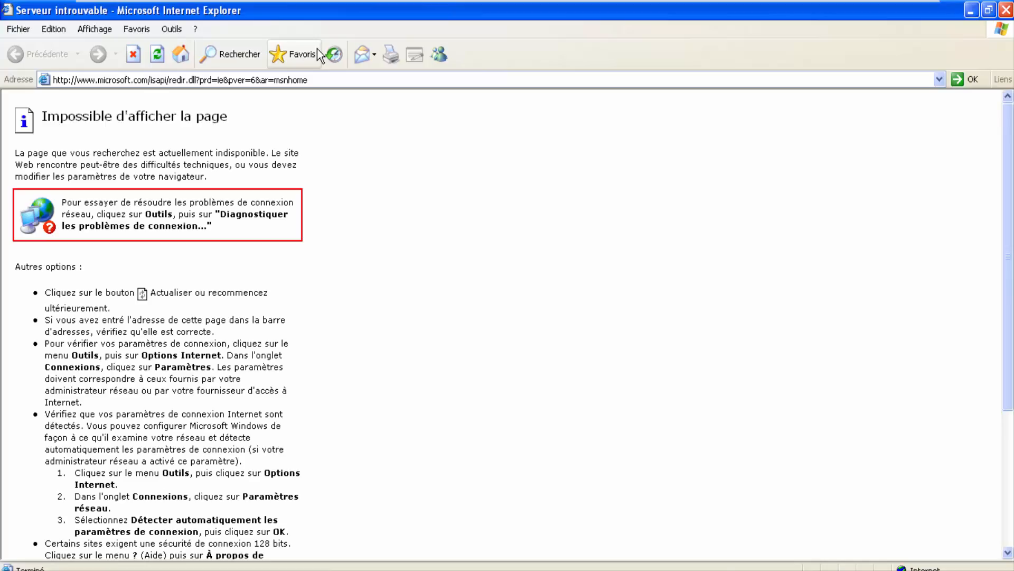
{"action": "left_click", "coordinate": [309, 84]}
{"action": "type", "text": "http:\\\\"}
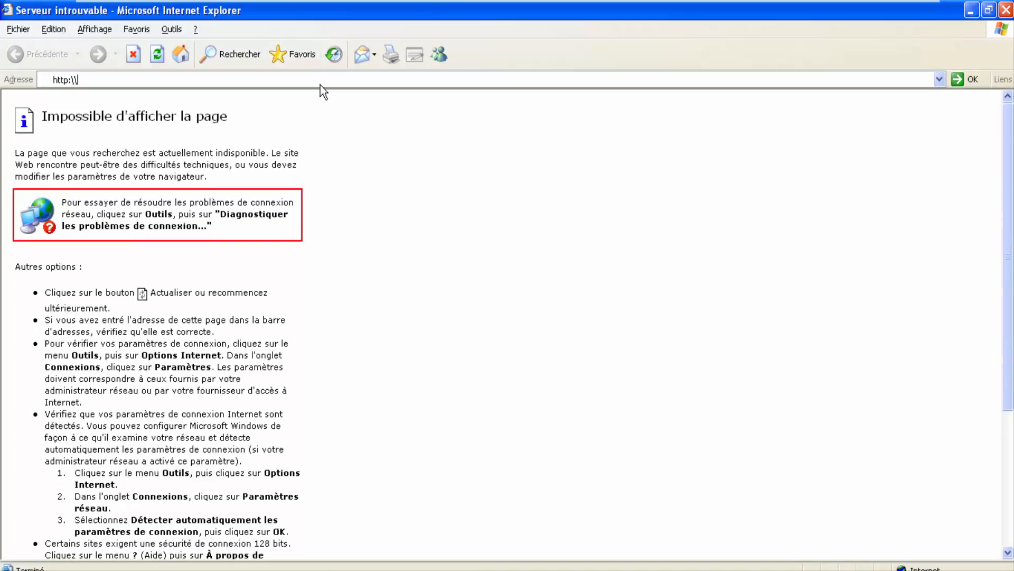
{"action": "type", "text": "192.168.1.10\\certsrv"}
{"action": "key", "text": "Return"}
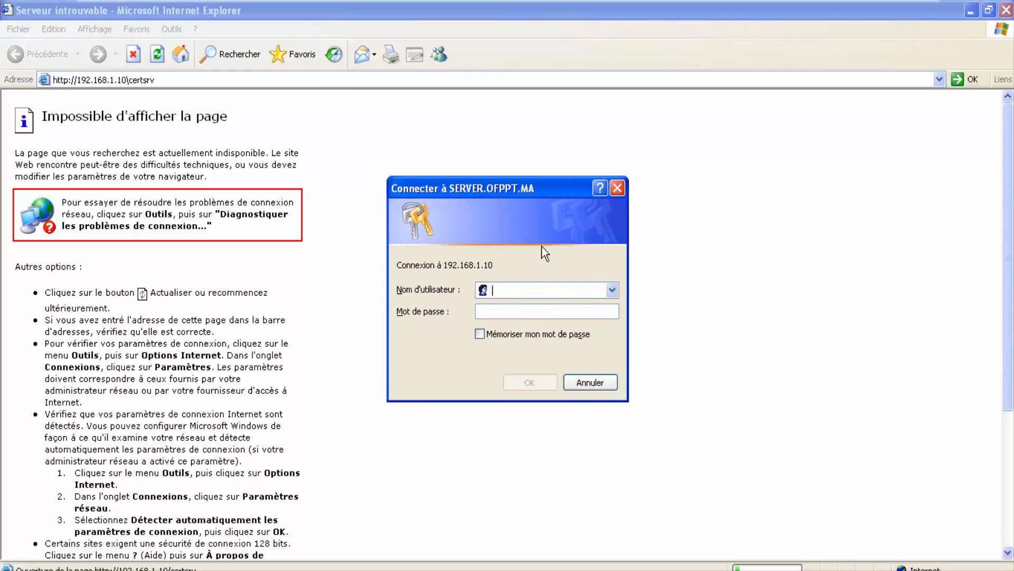
Step: Log in to the certificate services website as administrateur with the account password
{"action": "left_click_drag", "start_coordinate": [525, 192], "coordinate": [525, 154]}
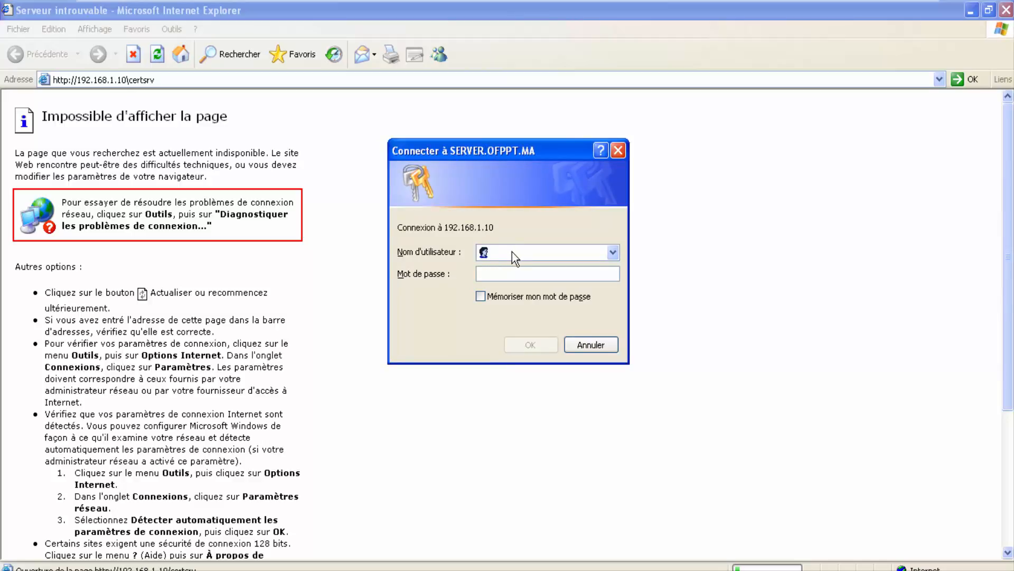
{"action": "type", "text": "administrateur"}
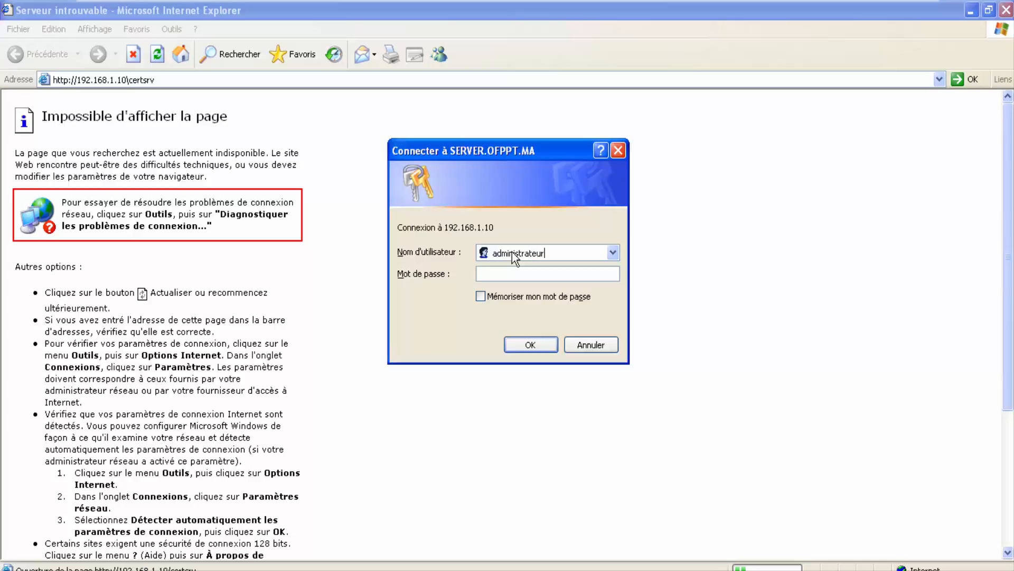
{"action": "key", "text": "Tab"}
{"action": "type", "text": "•••••••••••"}
{"action": "key", "text": "Return"}
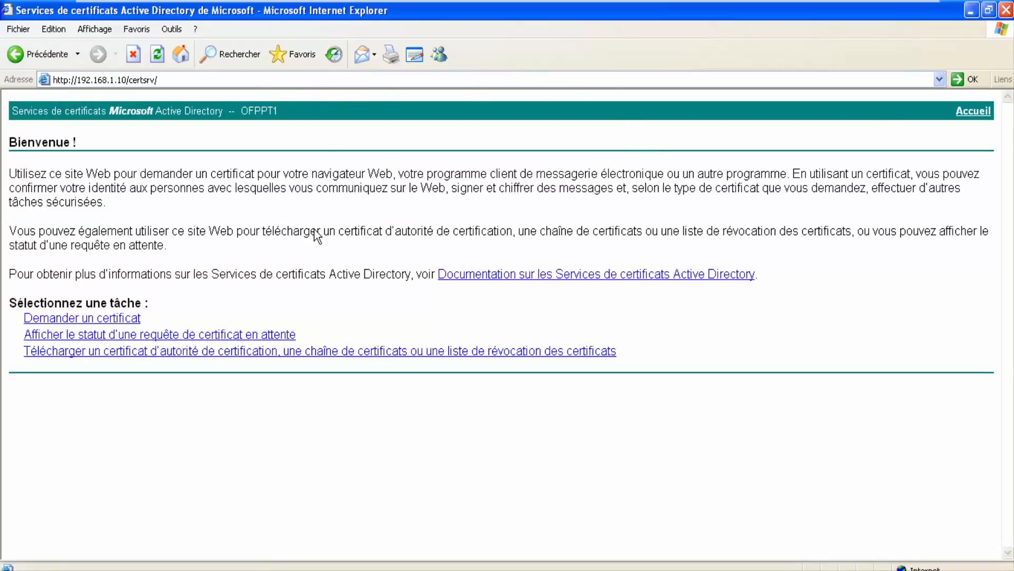
Step: Start an advanced certificate request to create and submit directly to this certification authority
{"action": "left_click", "coordinate": [75, 319]}
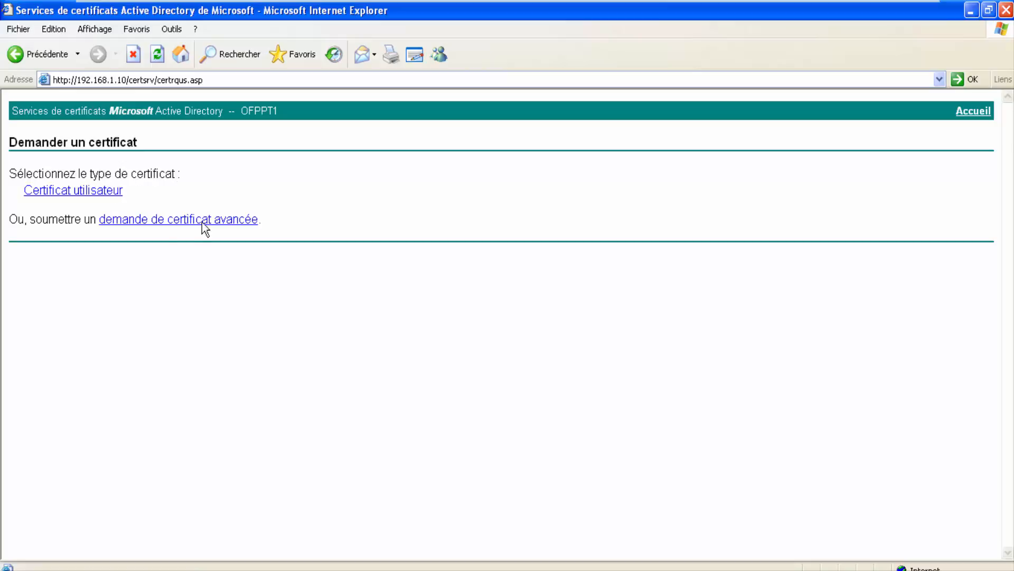
{"action": "left_click", "coordinate": [216, 220]}
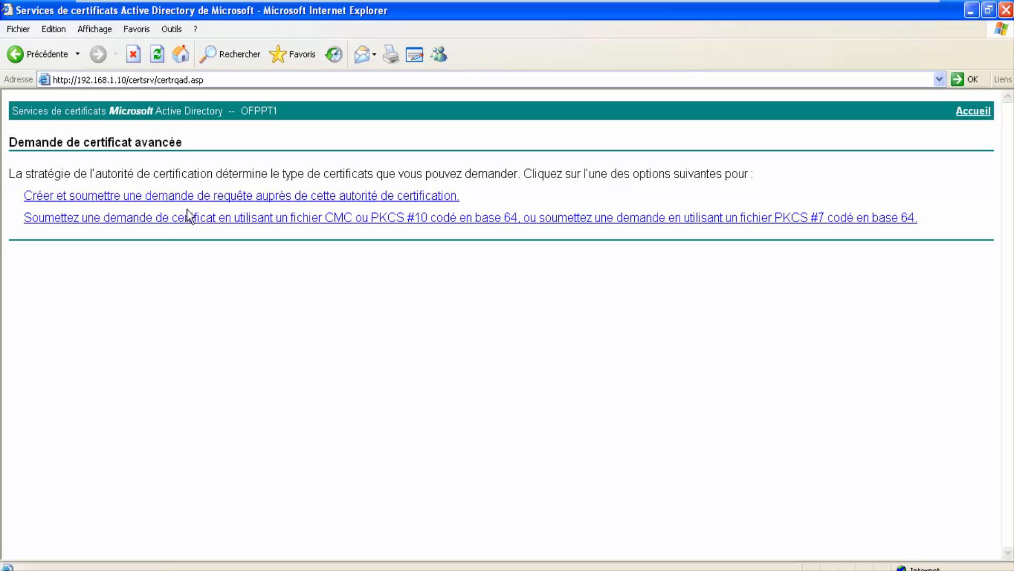
{"action": "left_click", "coordinate": [320, 199]}
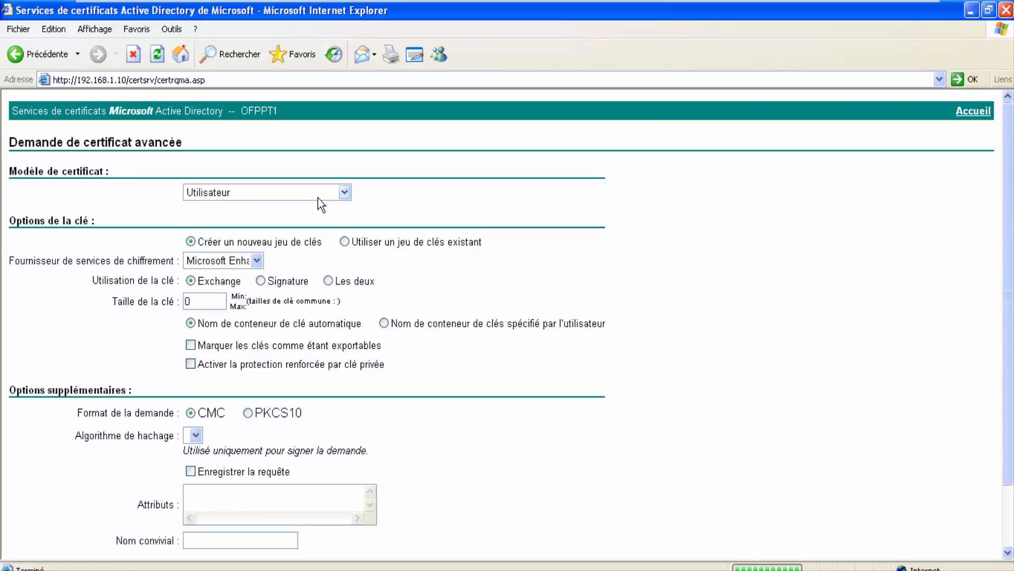
Step: Submit the advanced certificate request with the Administrateur template, allowing the certificate request and the sending of information
{"action": "left_click", "coordinate": [253, 192]}
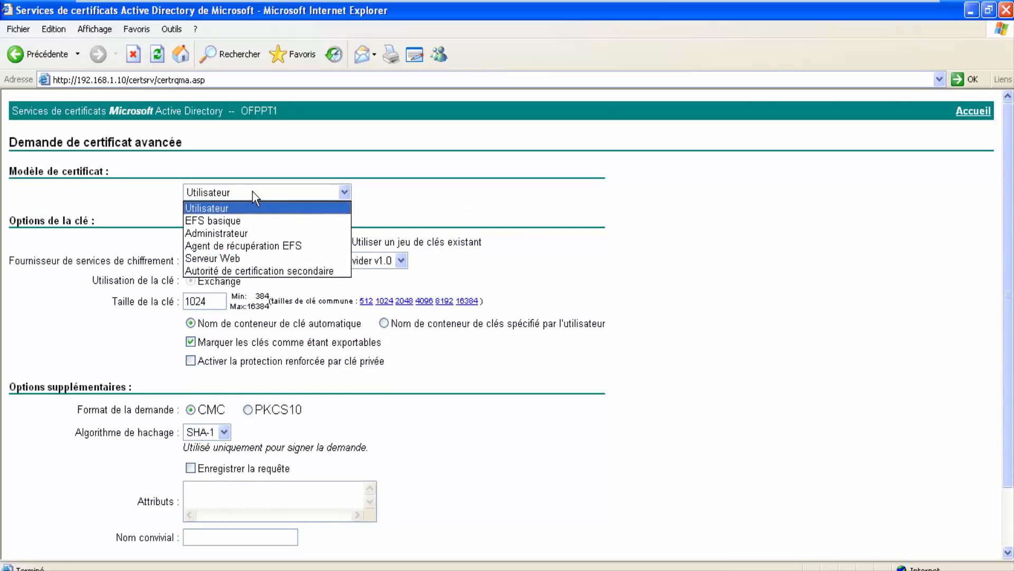
{"action": "left_click", "coordinate": [243, 234]}
{"action": "scroll", "coordinate": [507, 324], "scroll_direction": "down", "scroll_amount": 2}
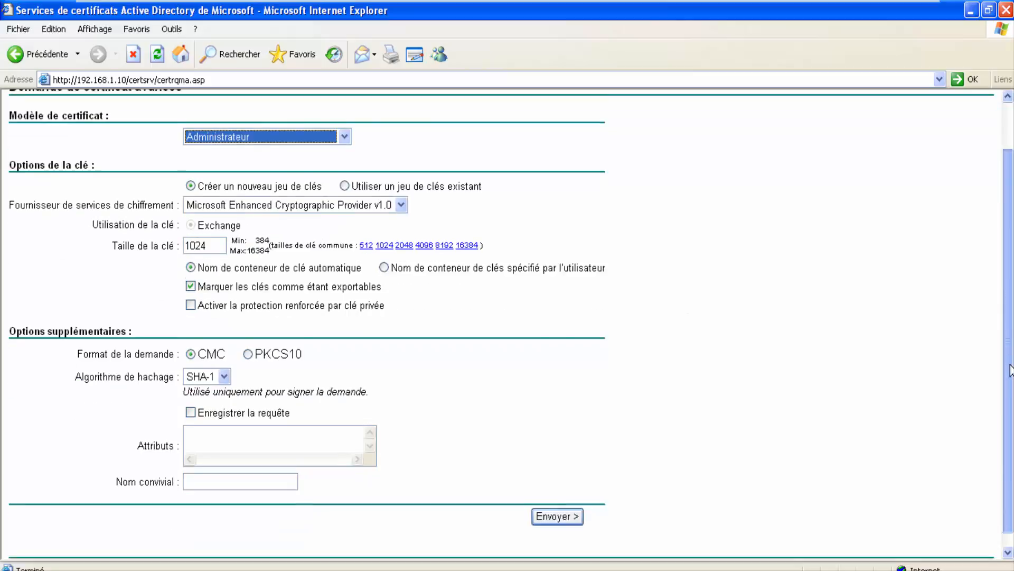
{"action": "left_click", "coordinate": [544, 508]}
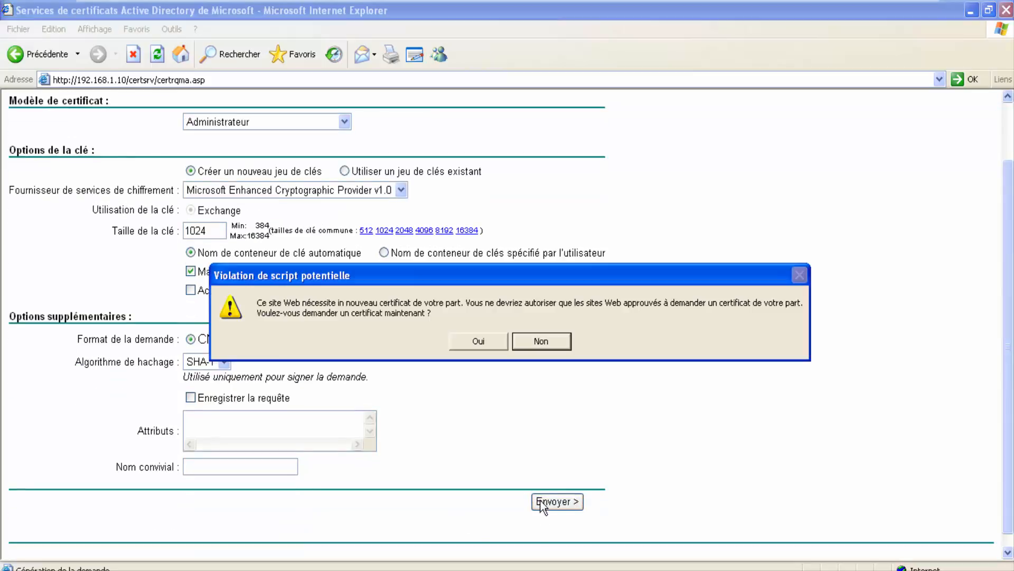
{"action": "left_click", "coordinate": [471, 339]}
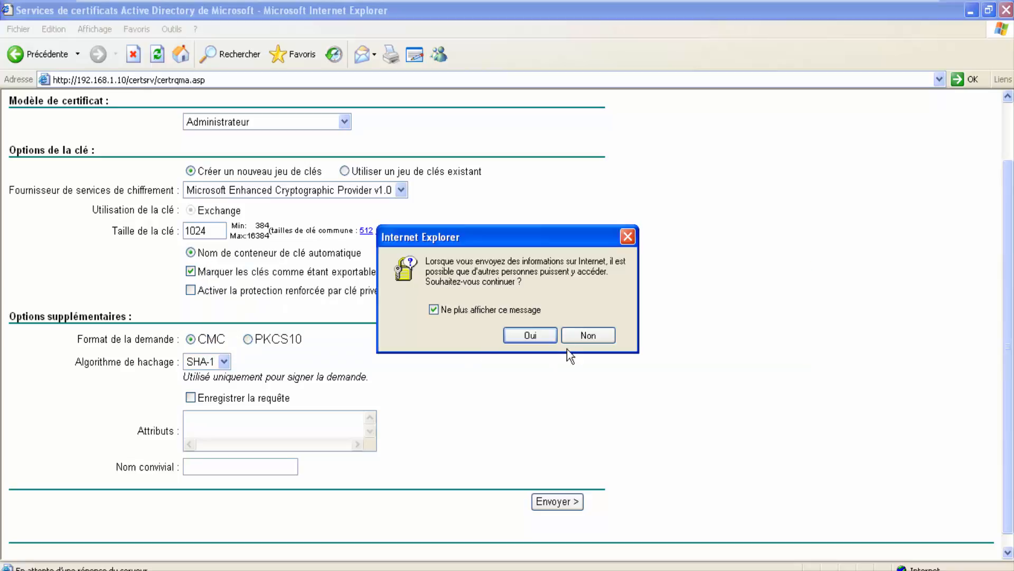
{"action": "left_click", "coordinate": [535, 335]}
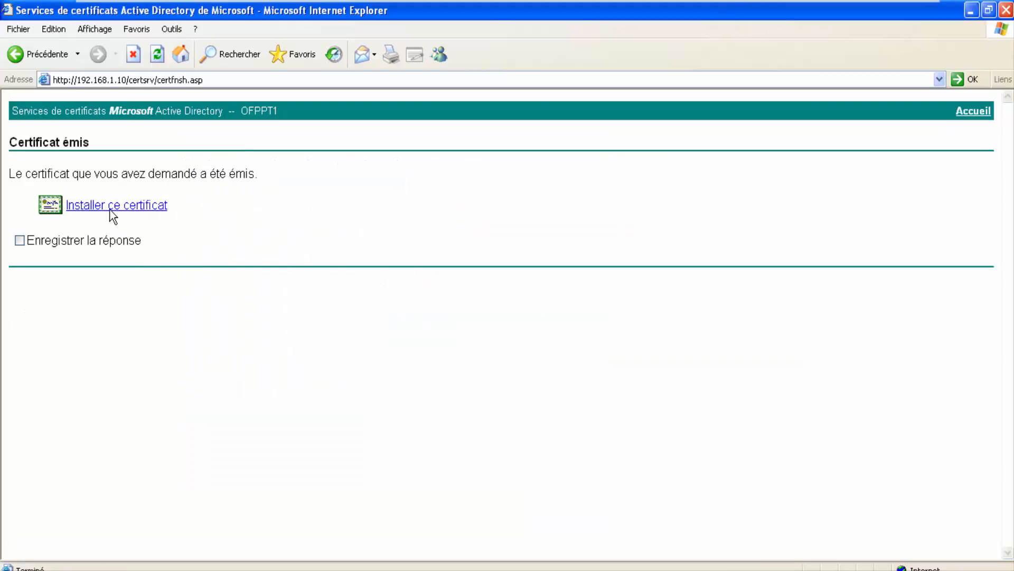
Step: Install the issued certificate and allow the website to add certificates to this computer
{"action": "left_click", "coordinate": [109, 208]}
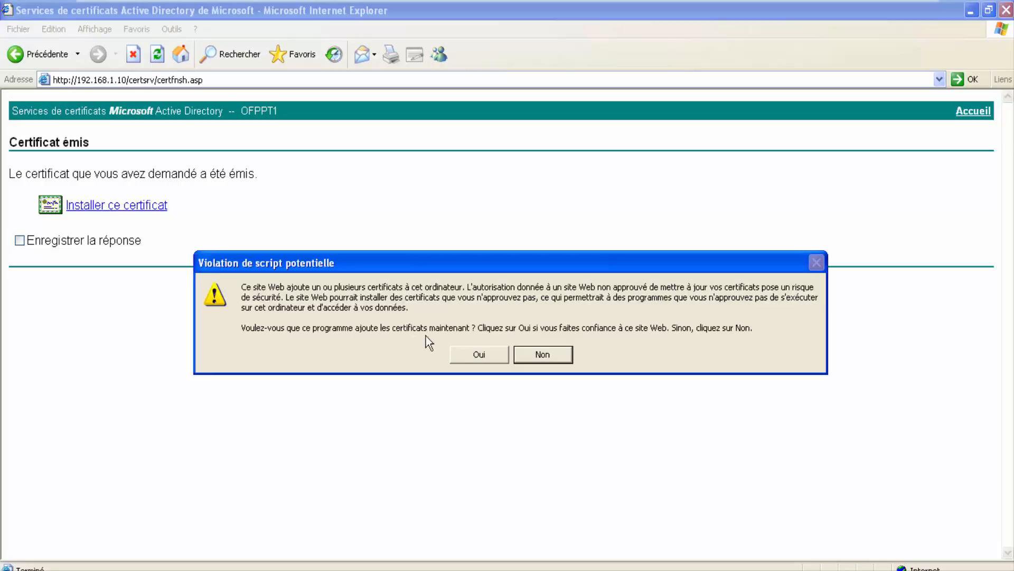
{"action": "left_click", "coordinate": [473, 350]}
{"action": "left_click", "coordinate": [467, 404]}
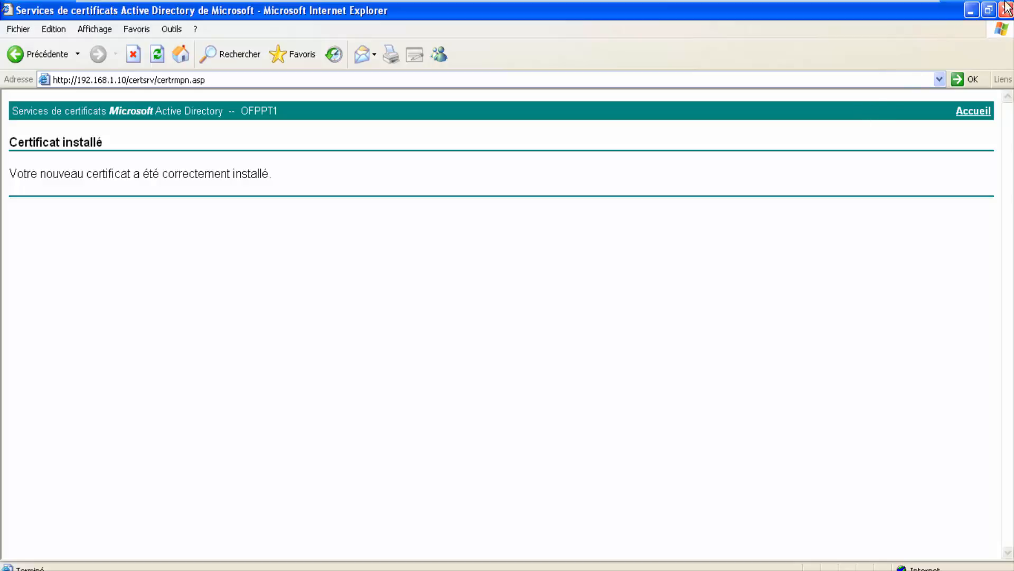
{"action": "left_click", "coordinate": [988, 10]}
{"action": "left_click_drag", "start_coordinate": [302, 18], "coordinate": [418, 38]}
{"action": "double_click", "coordinate": [434, 31]}
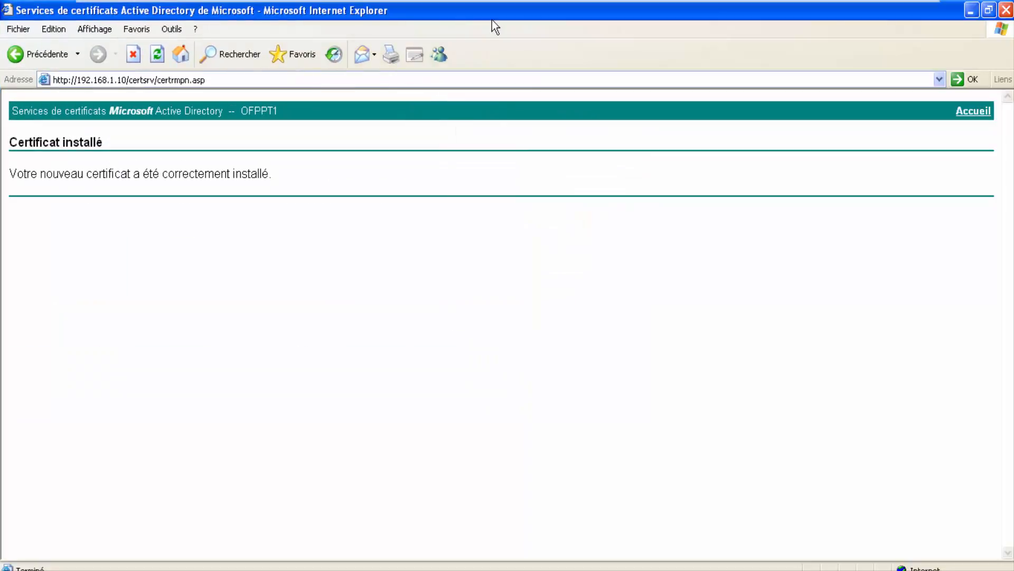
{"action": "left_click", "coordinate": [987, 10]}
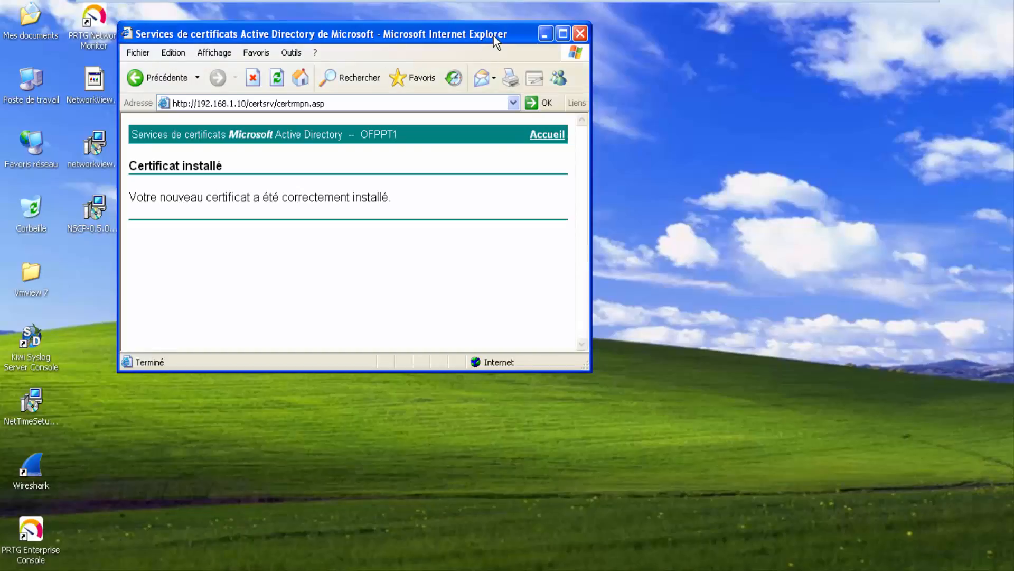
{"action": "left_click", "coordinate": [562, 33]}
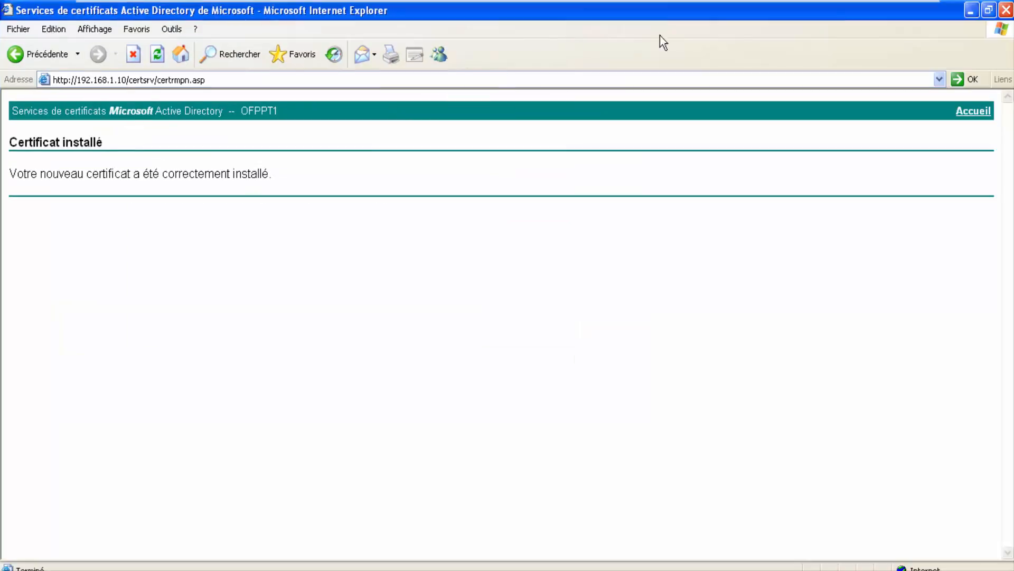
{"action": "left_click", "coordinate": [990, 11]}
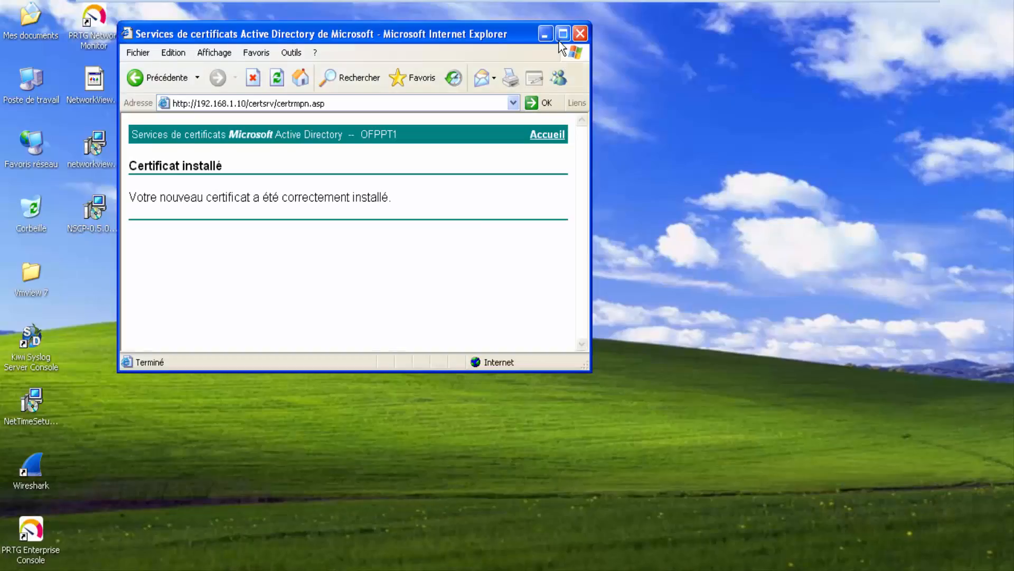
{"action": "left_click", "coordinate": [563, 34]}
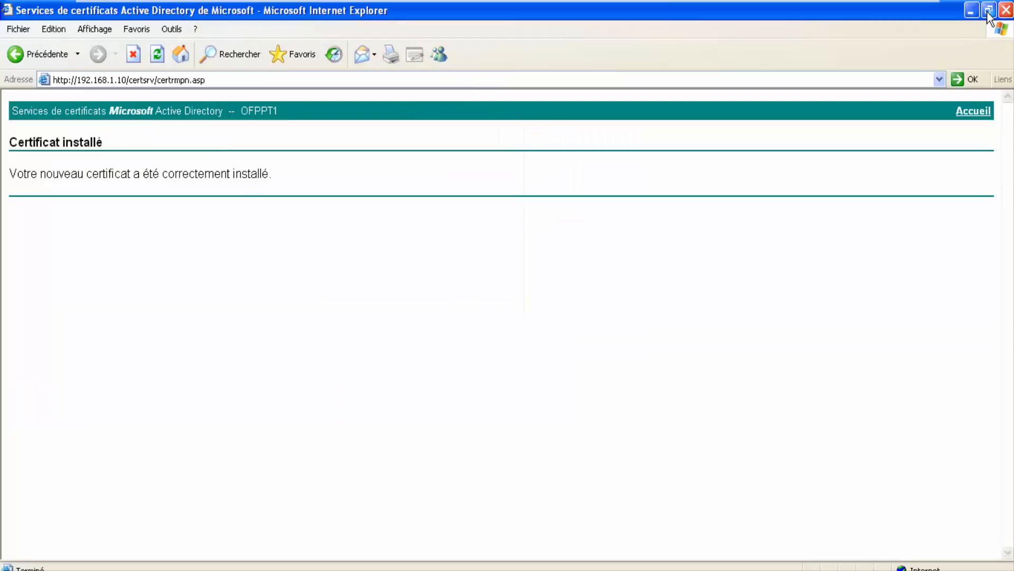
{"action": "left_click", "coordinate": [989, 10]}
{"action": "left_click", "coordinate": [563, 33]}
Step: Take the Windows XP virtual machine out of full-screen mode to return to the VMware Workstation window
{"action": "left_click", "coordinate": [516, 8]}
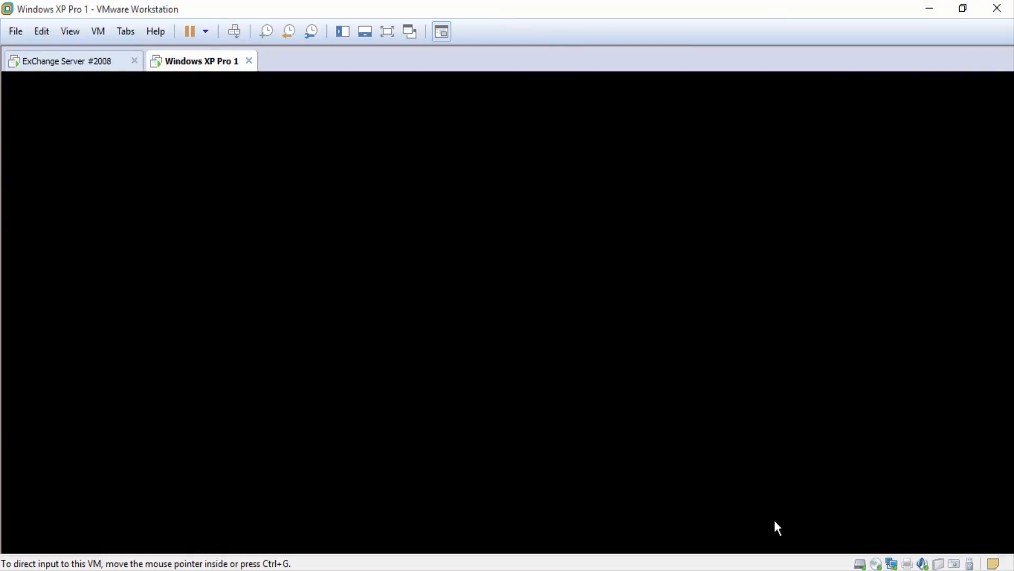